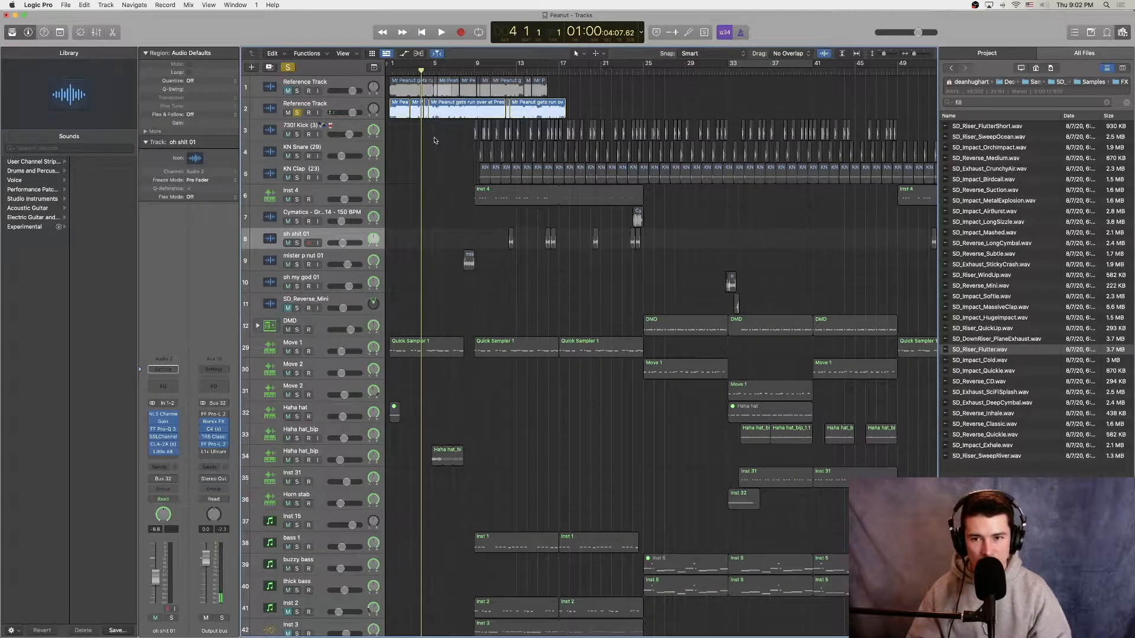
Step: Play the soloed second Reference Track from bar 4
key(super+Right)
key(super+Right)
key(super+Right)
key(super+Right)
key(super+Right)
key(super+Right)
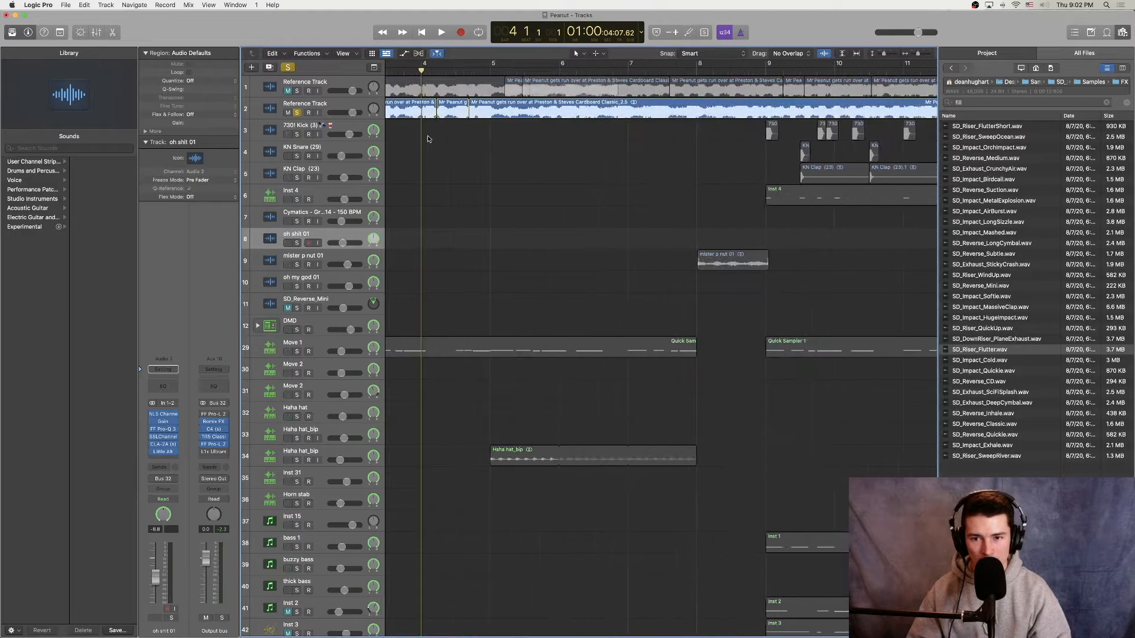
key(space)
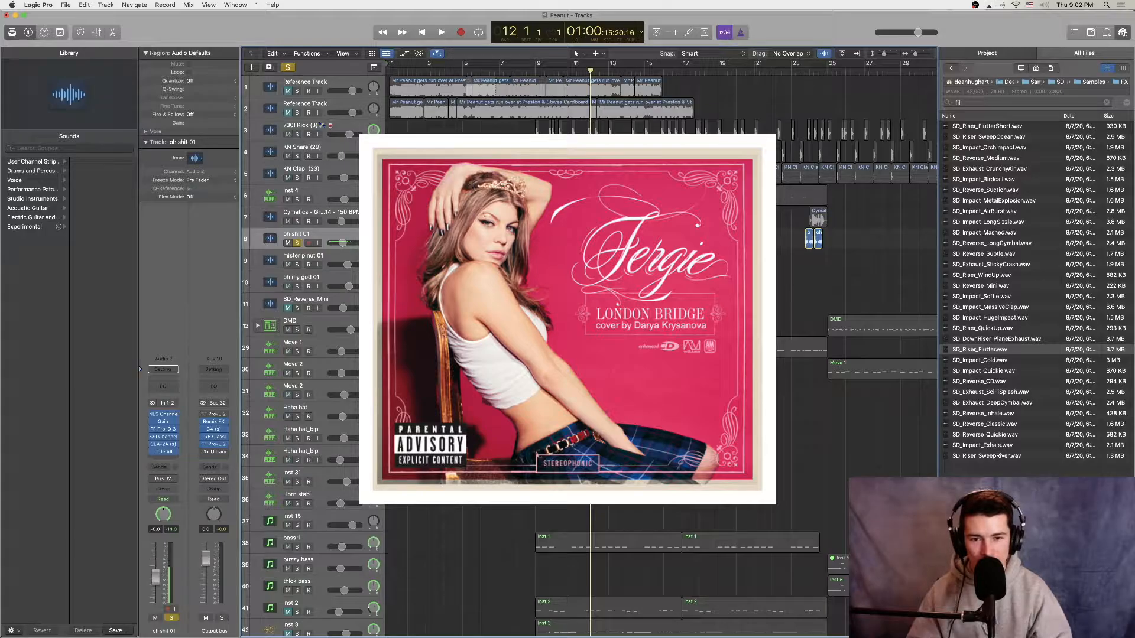
Step: Examine the NLS Channel, Gain, FF Pro-Q 3 and SSLChannel plug-in settings on the "oh shit 01" track
click(163, 414)
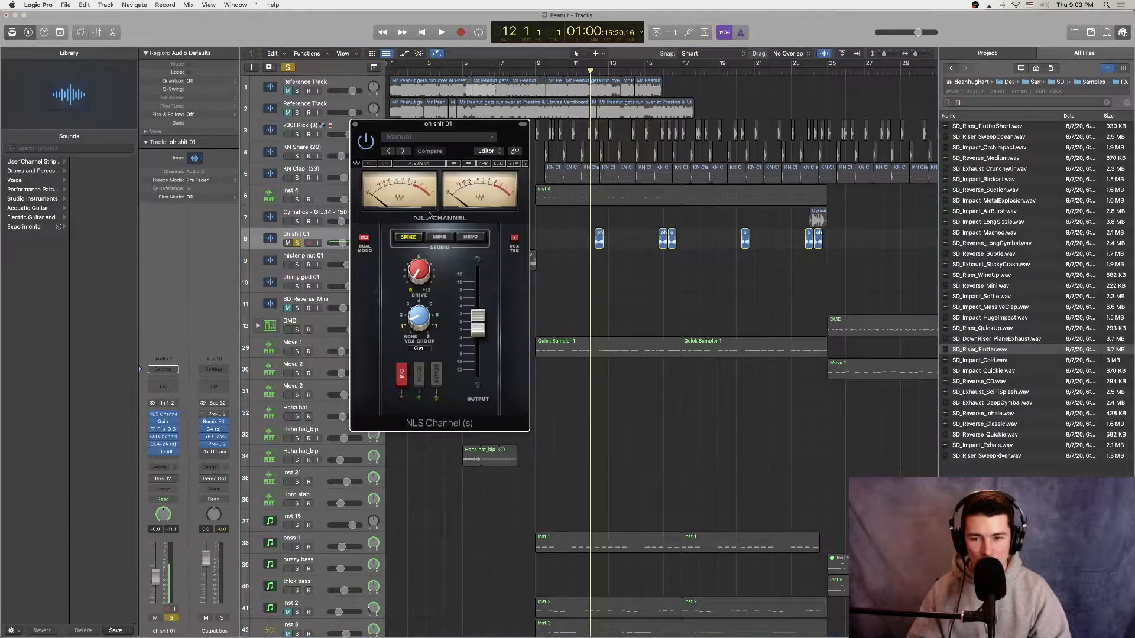
click(163, 421)
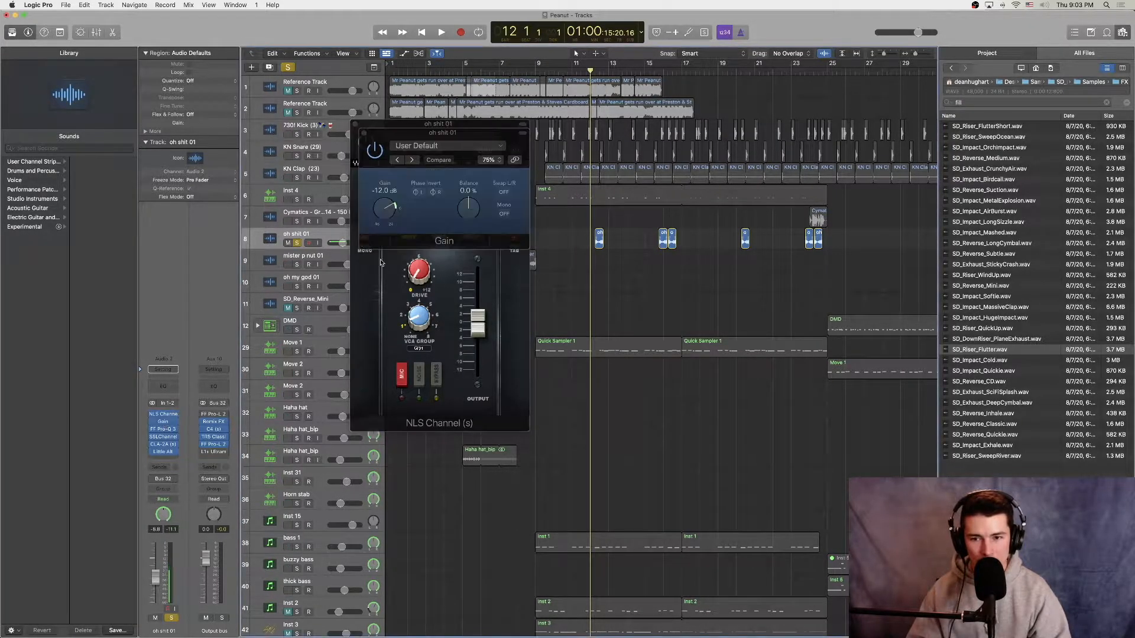
click(164, 429)
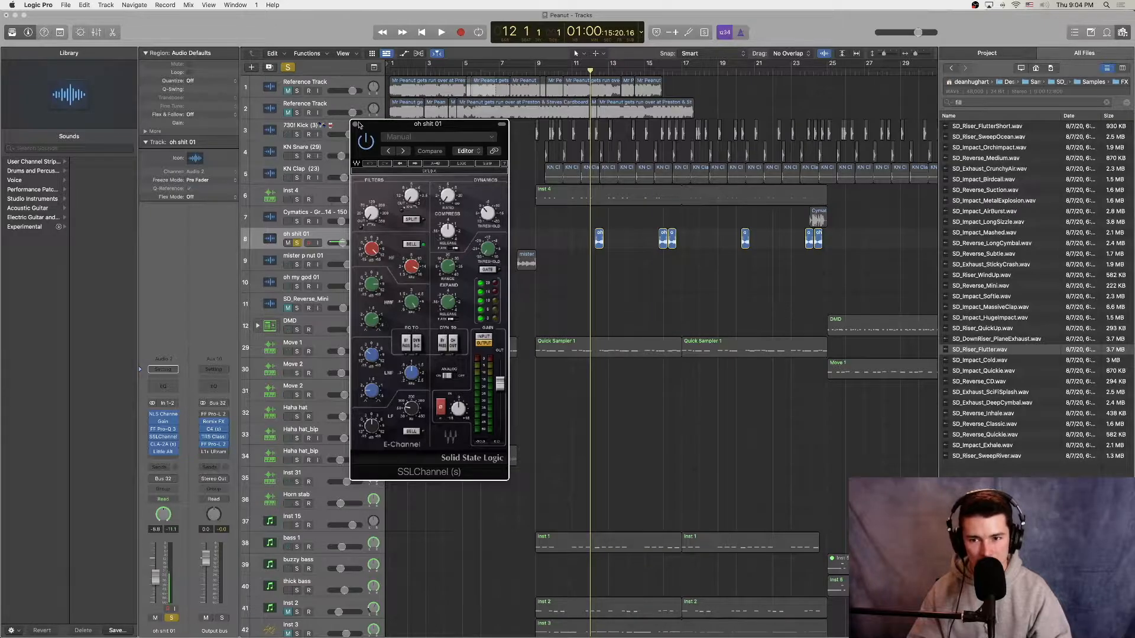
click(356, 125)
Step: Examine the CLA-2A and Little AlterBoy plug-in settings on the "oh shit 01" track
click(160, 444)
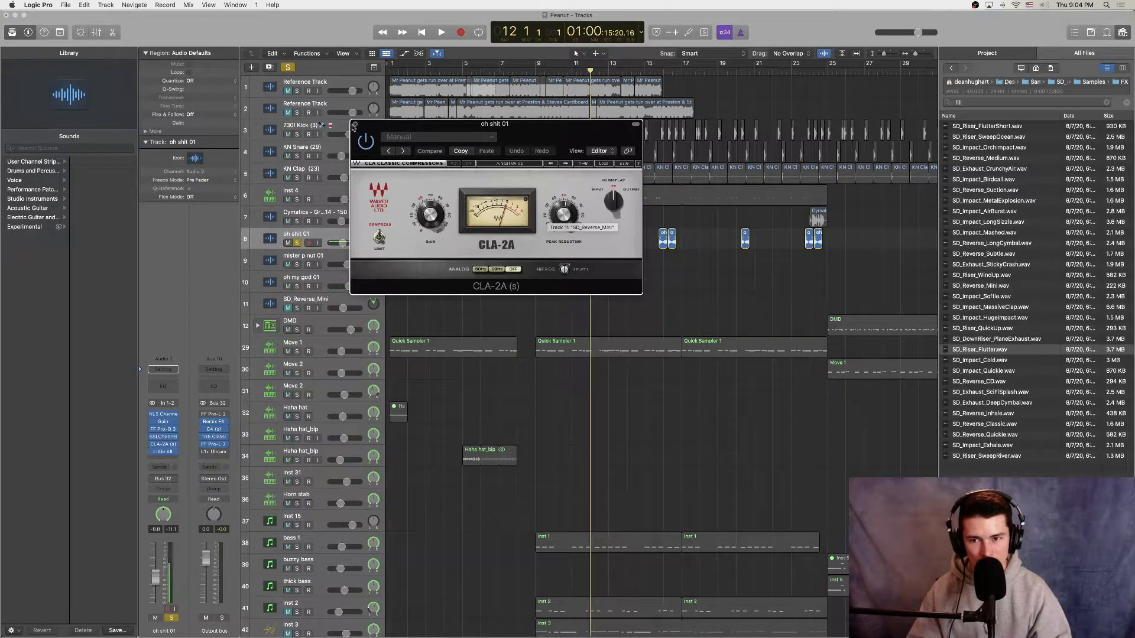
click(355, 125)
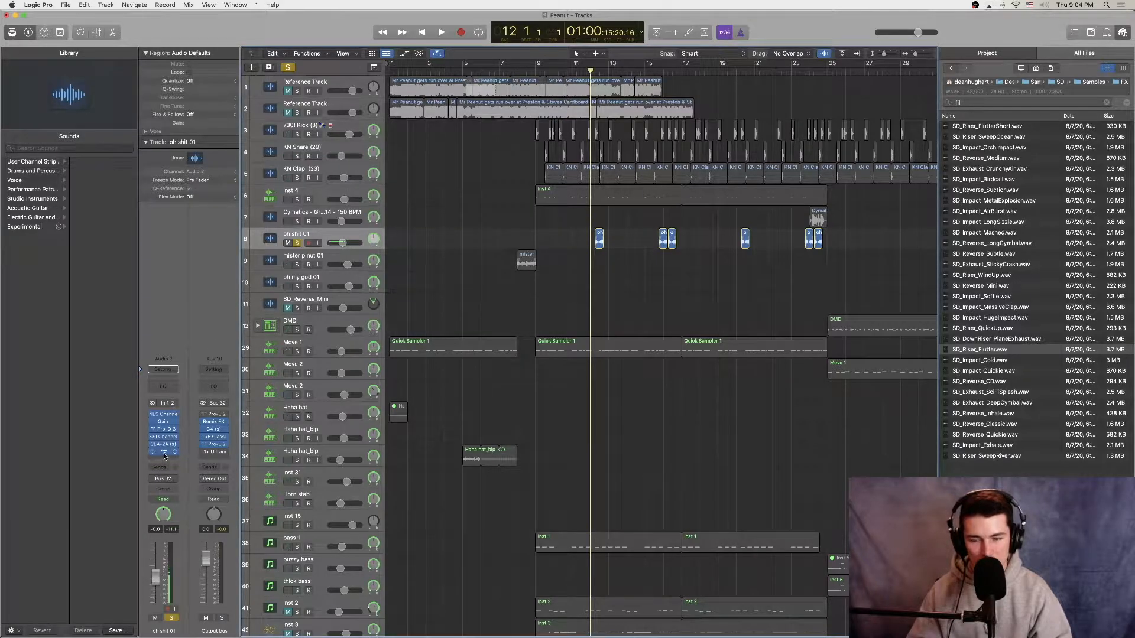
click(165, 454)
drag(621, 139, 477, 186)
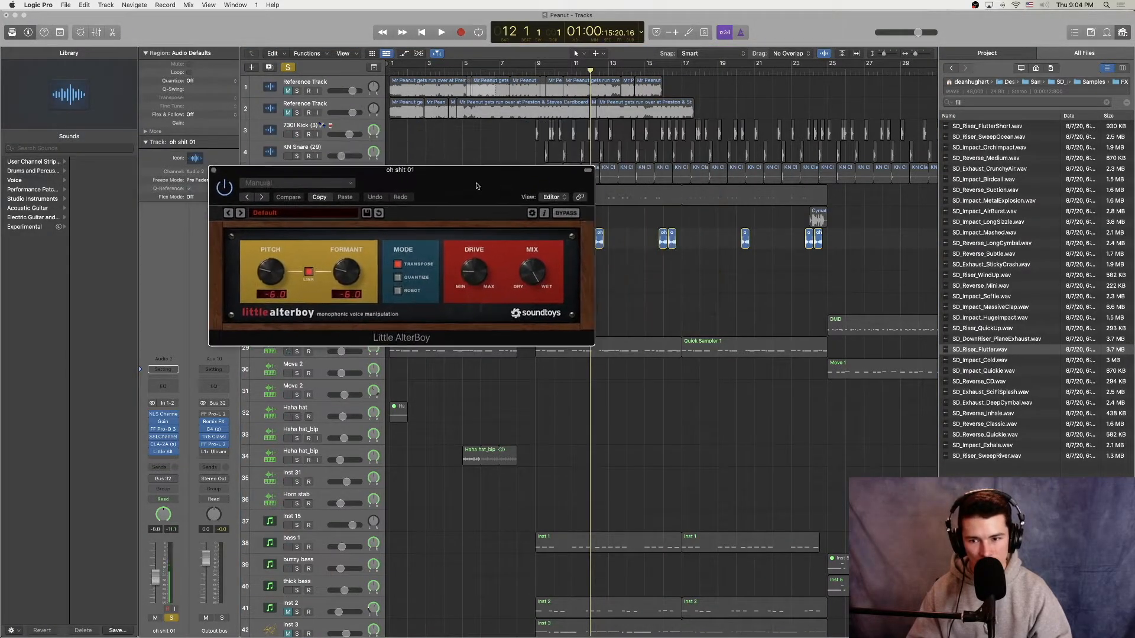
drag(449, 195, 414, 279)
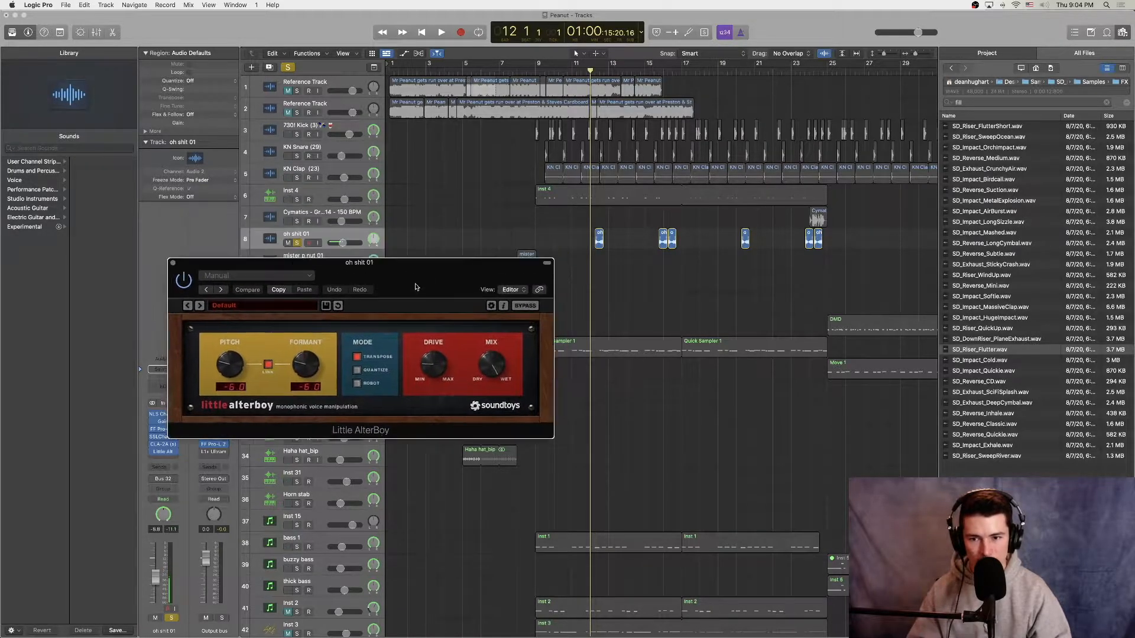
drag(354, 257, 404, 307)
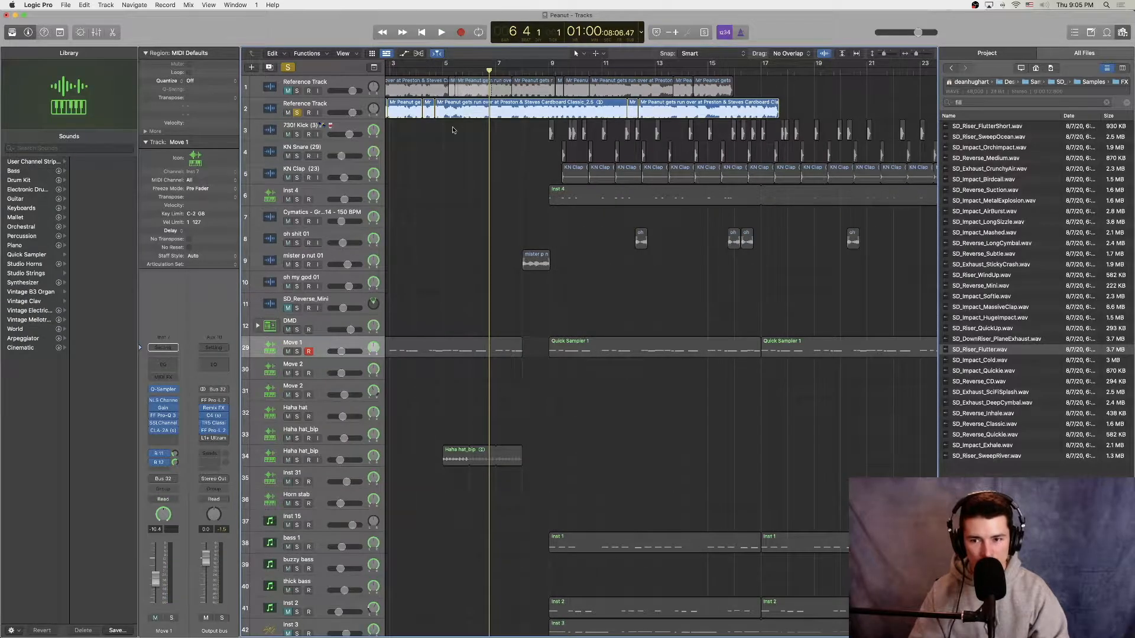
Step: Play the soloed second Reference Track from bar 6, stop playback and take the track out of solo
key(space)
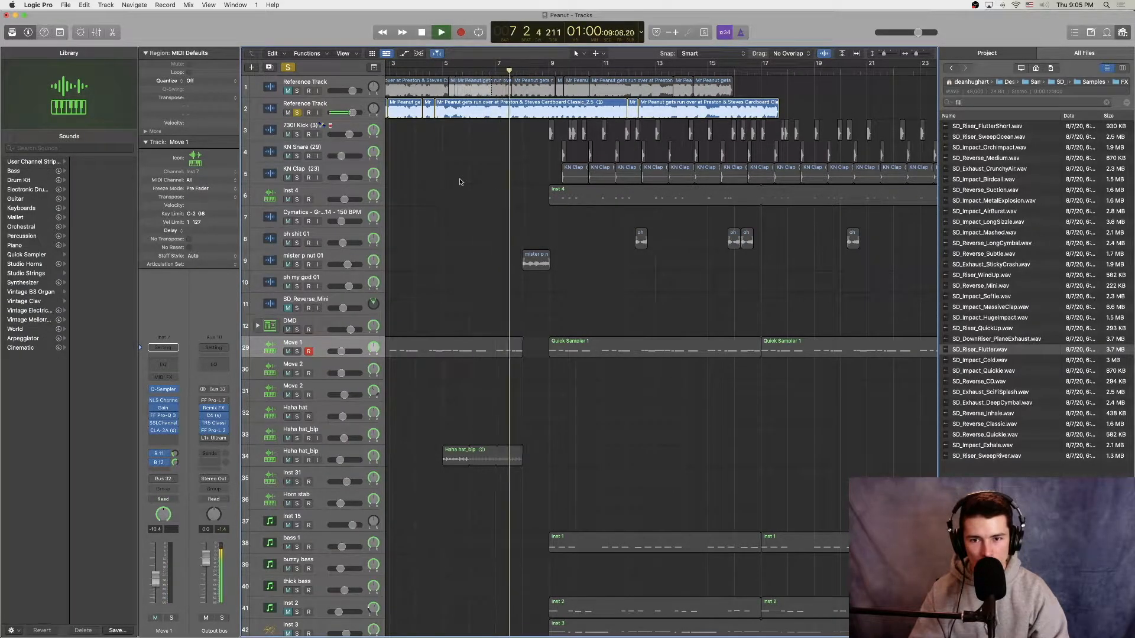
key(space)
click(297, 113)
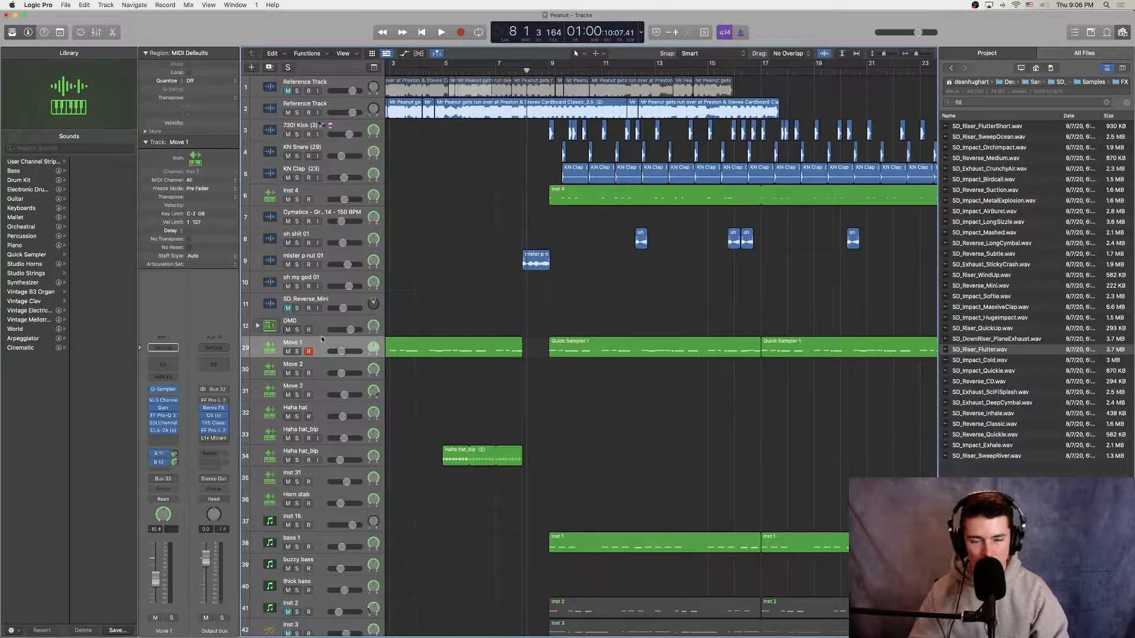
Step: Examine the Quick Sampler, NLS Channel, Gain and FF Pro-Q 3 settings on the Move 1 track
click(165, 392)
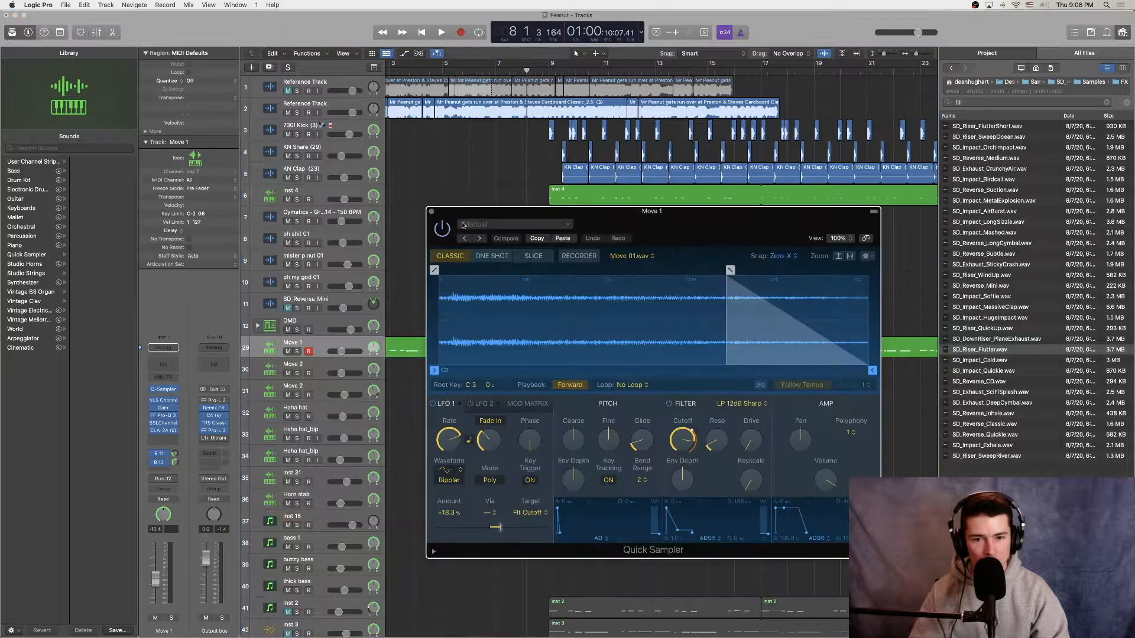
drag(658, 228, 628, 156)
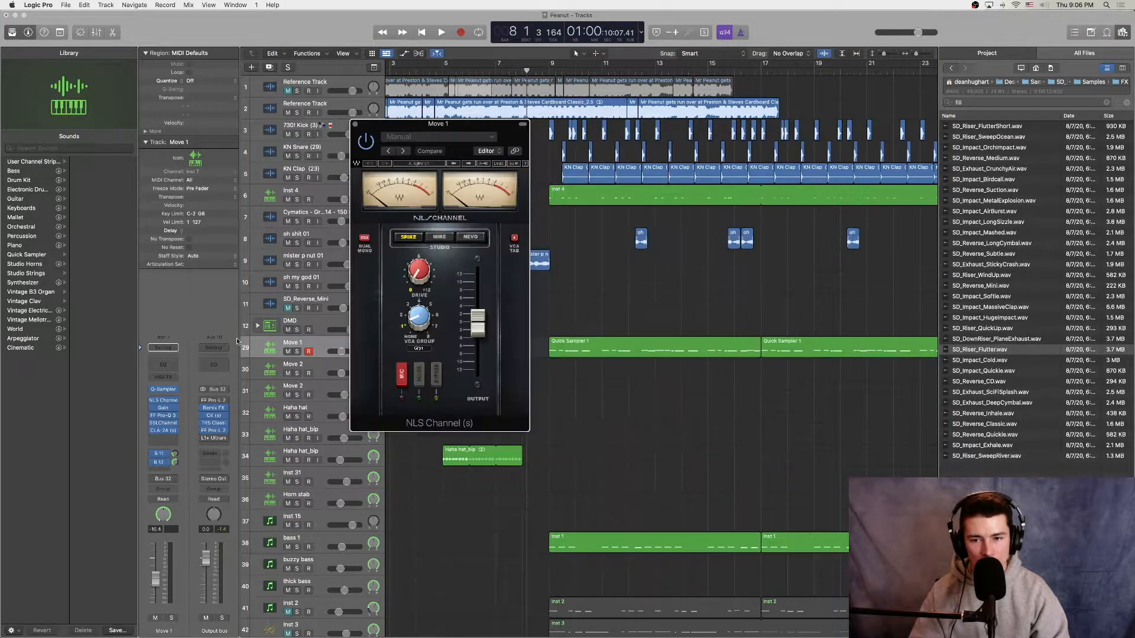
click(163, 408)
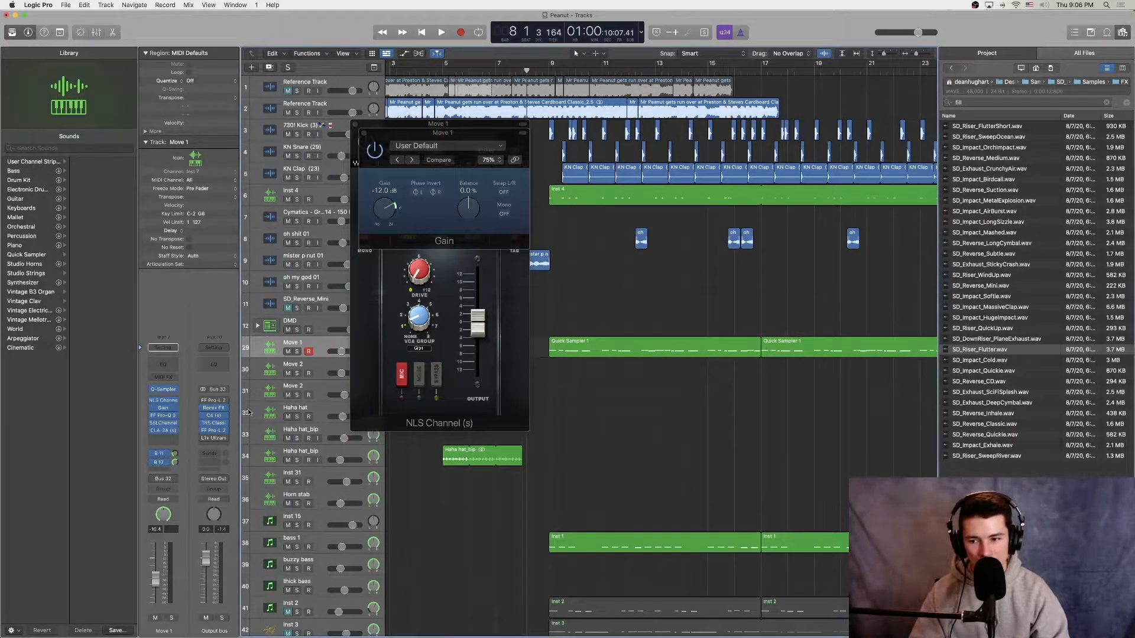
click(163, 415)
drag(656, 160, 430, 170)
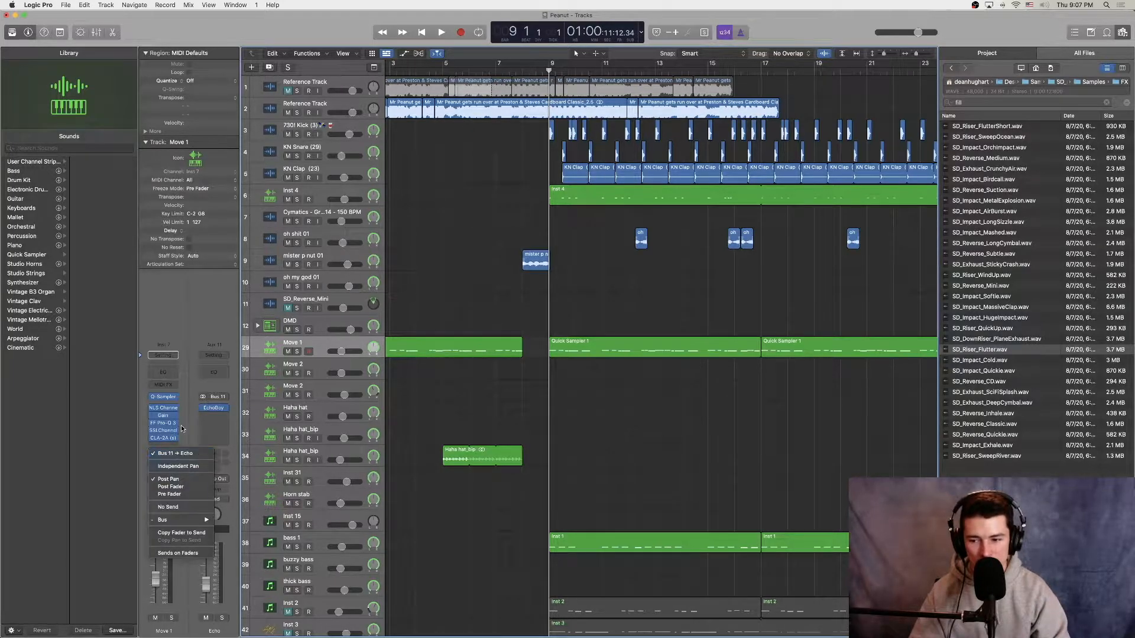
Step: Examine EchoBoy on the Echo bus and MicroShift on the microshift bus fed by Move 1, and close the plug-in windows
click(214, 408)
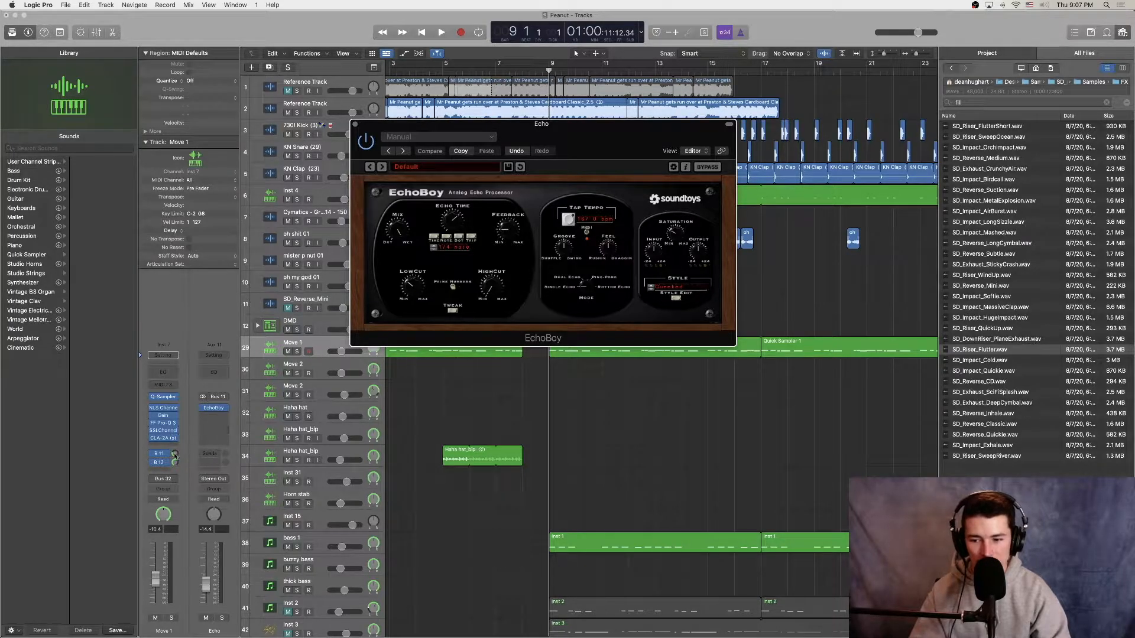
click(159, 462)
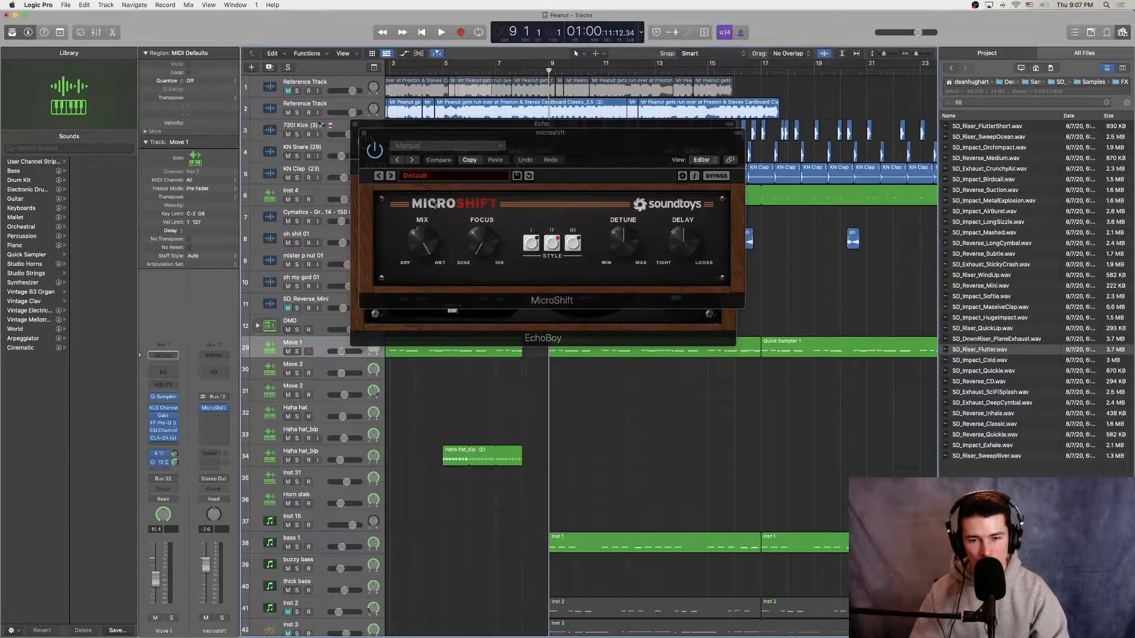
alt+click(361, 129)
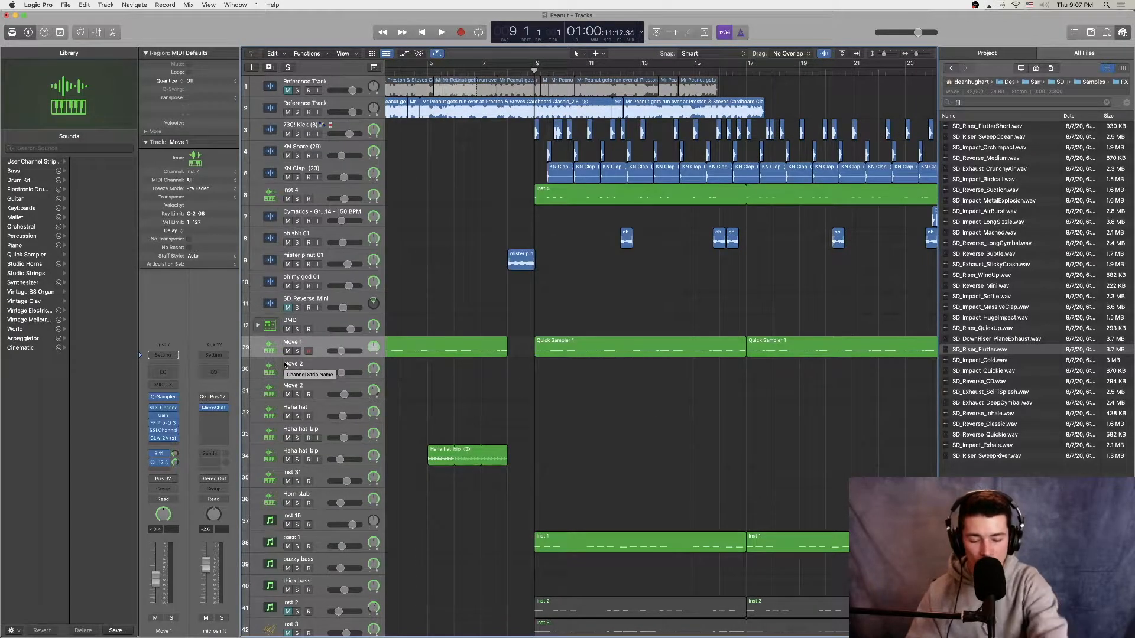
Step: Solo the Move 1 track and play it from bar 9
click(297, 351)
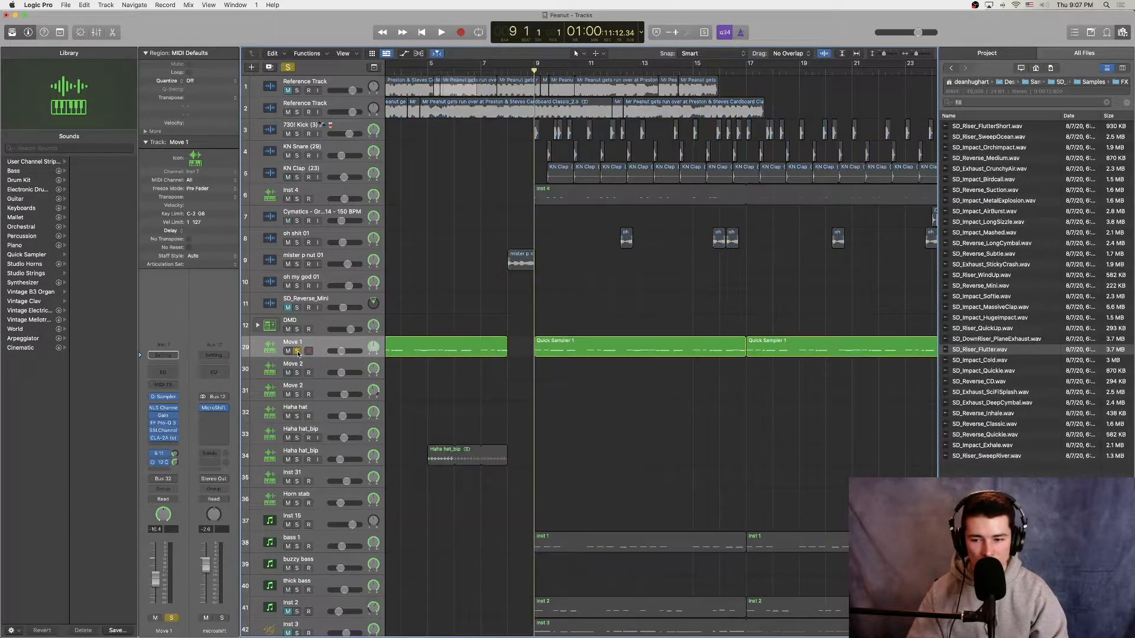
key(space)
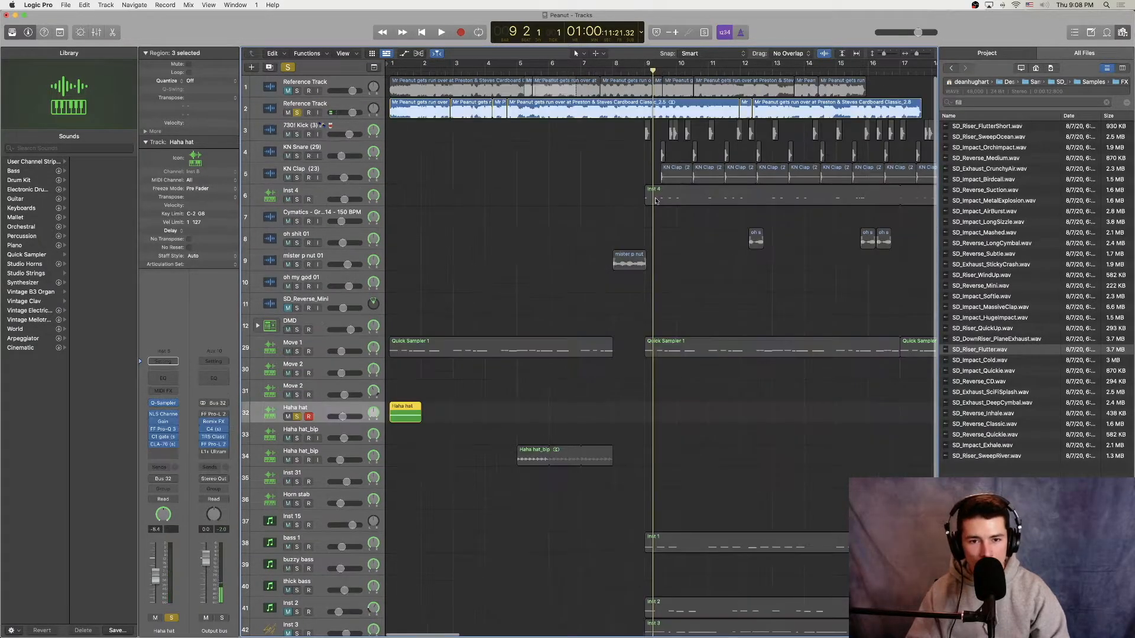
Step: Play the soloed second Reference Track from bar 9, stop playback and take the track out of solo
key(space)
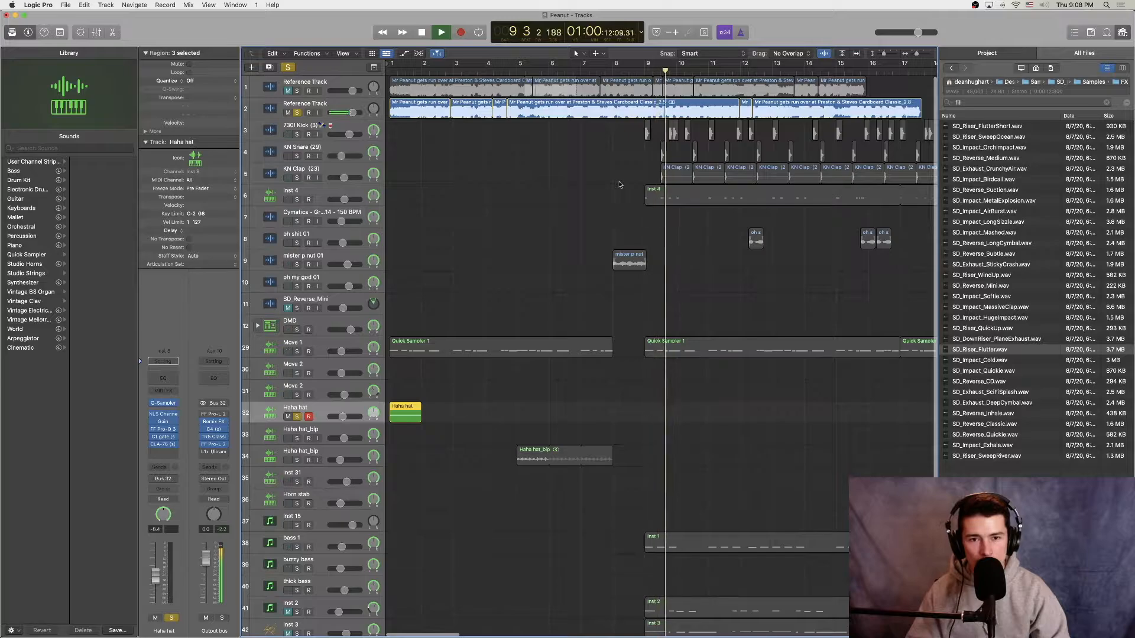
key(space)
click(297, 113)
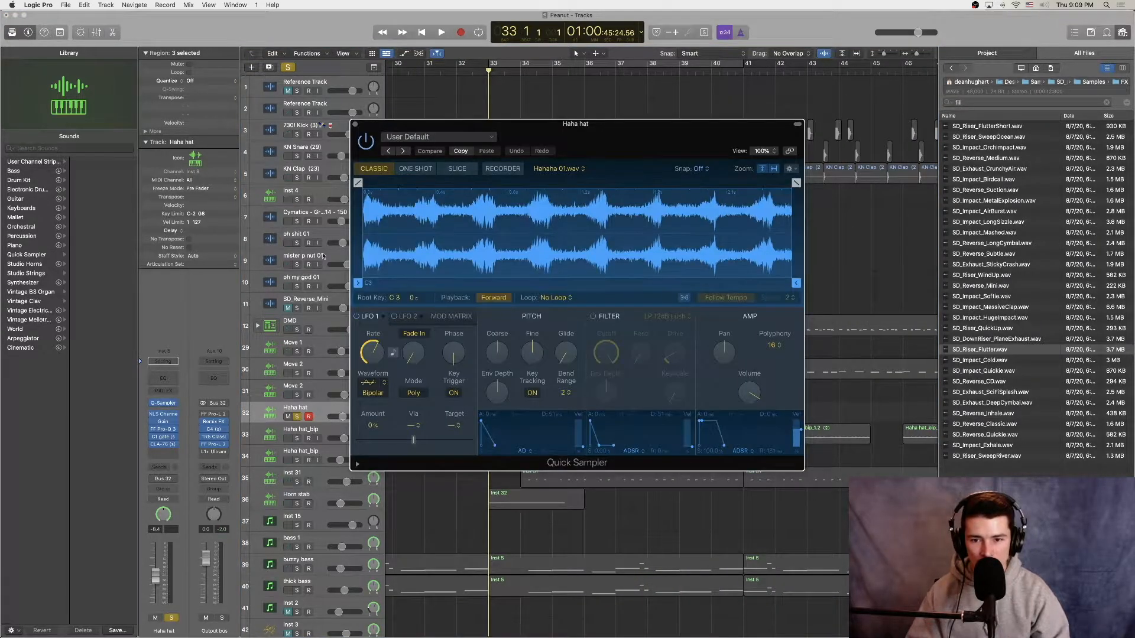
Step: Examine the Haha hat track's NLS Channel, Gain, FF Pro-Q 3, C1 gate and CLA-76 plug-ins, and play the soloed track from bar 33
click(163, 415)
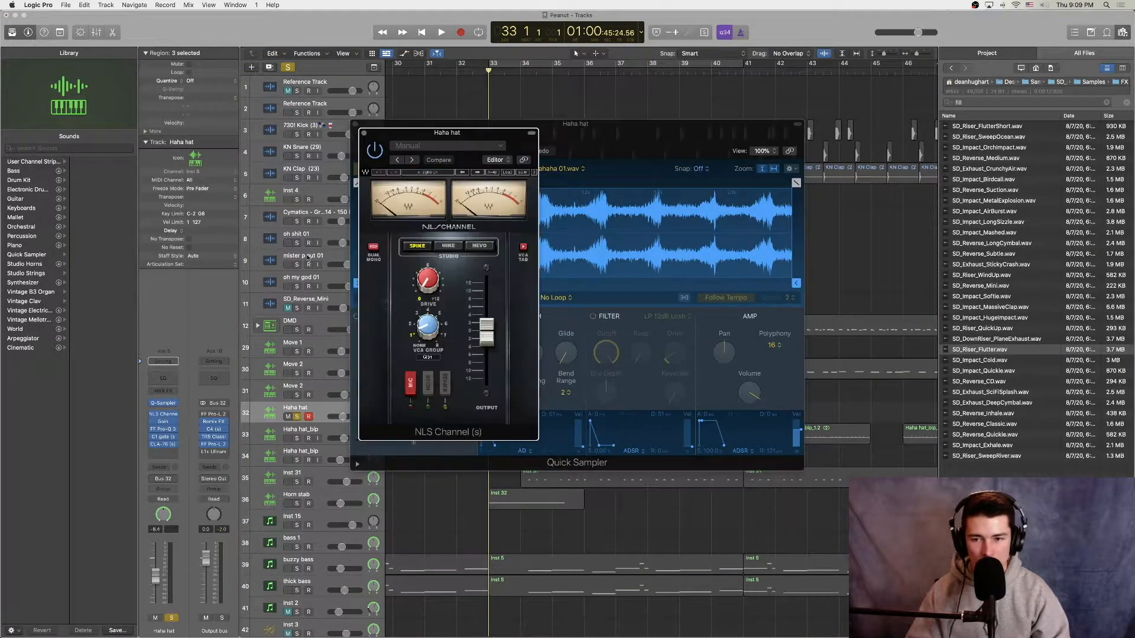
click(170, 420)
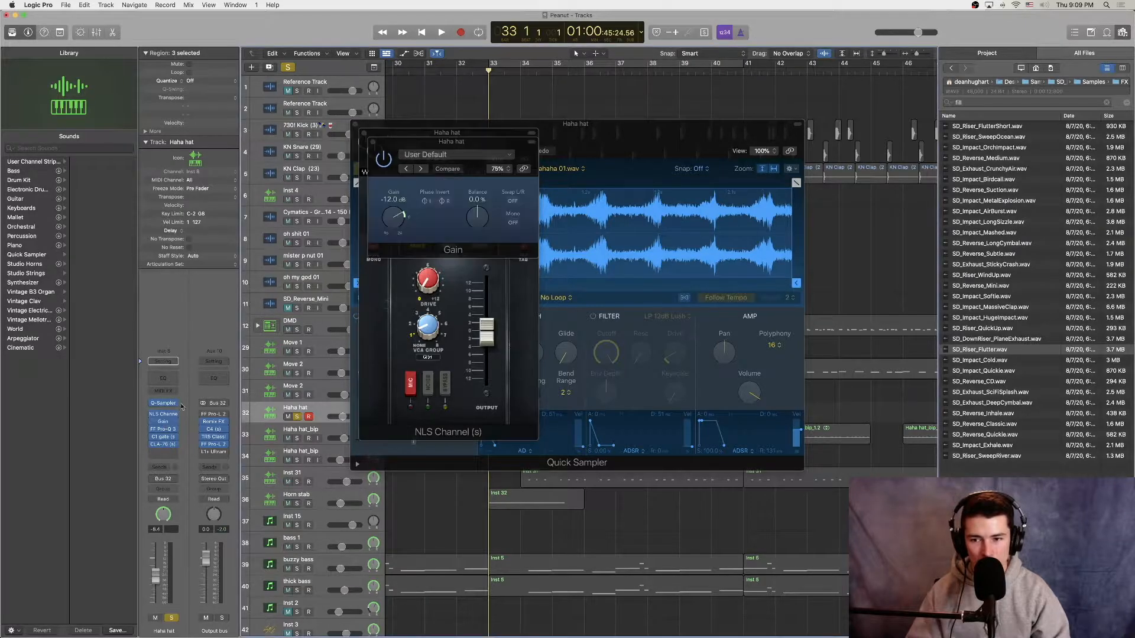
click(372, 142)
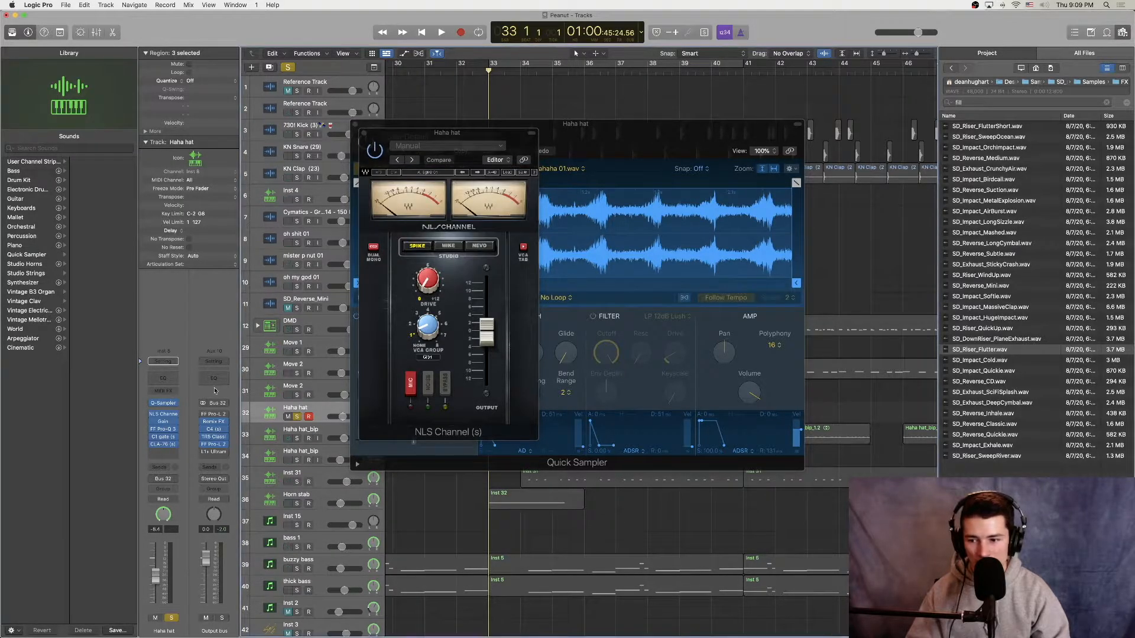
click(176, 427)
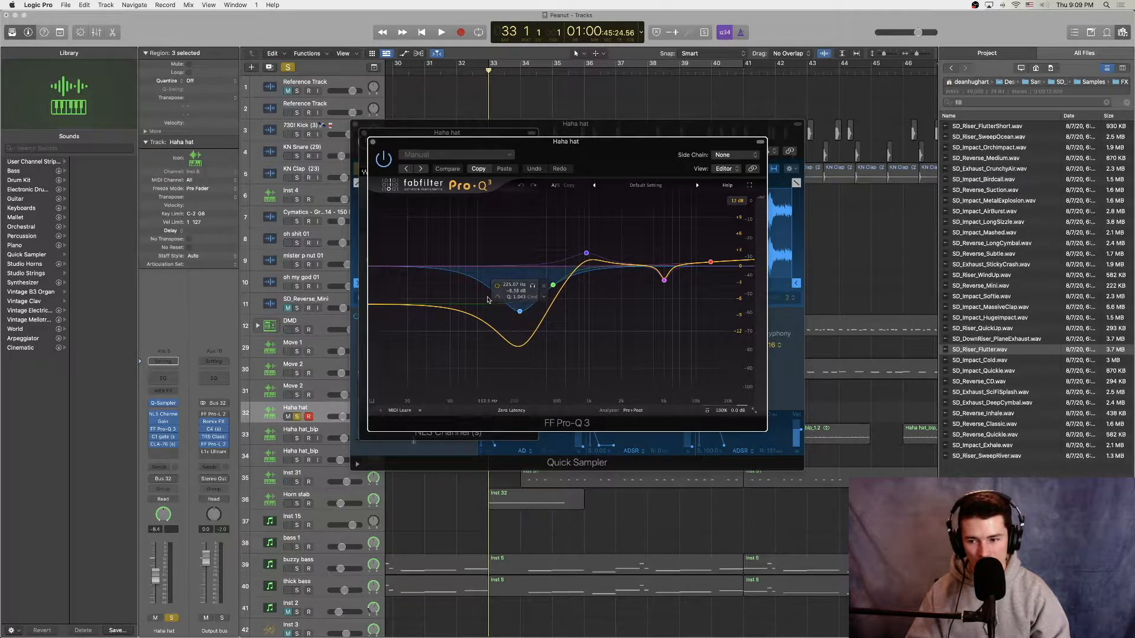
click(163, 437)
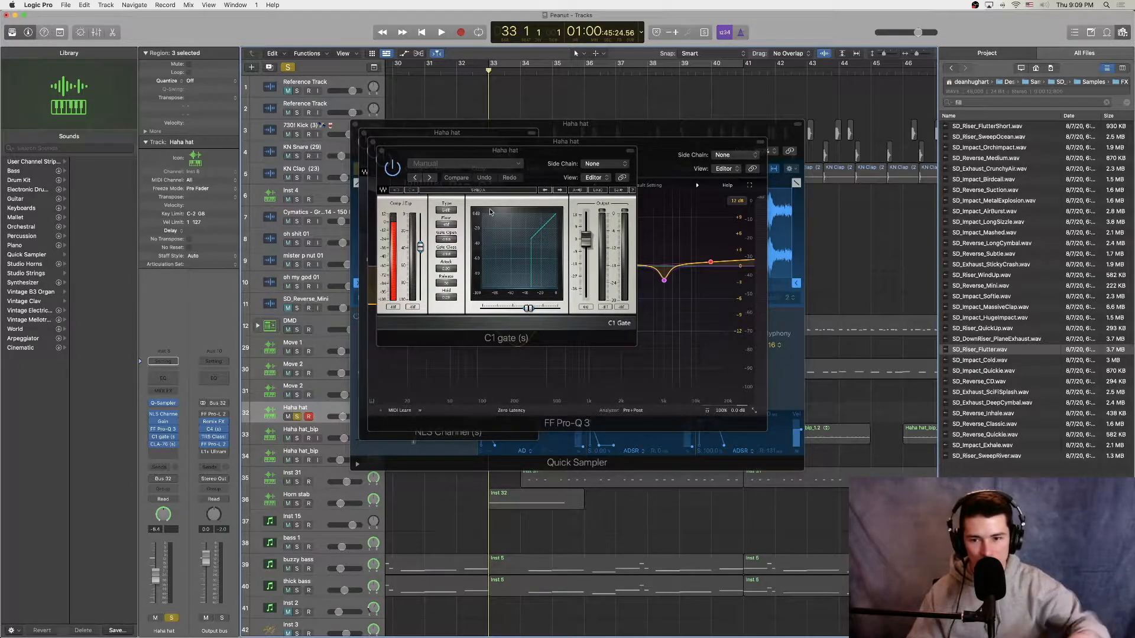
click(163, 444)
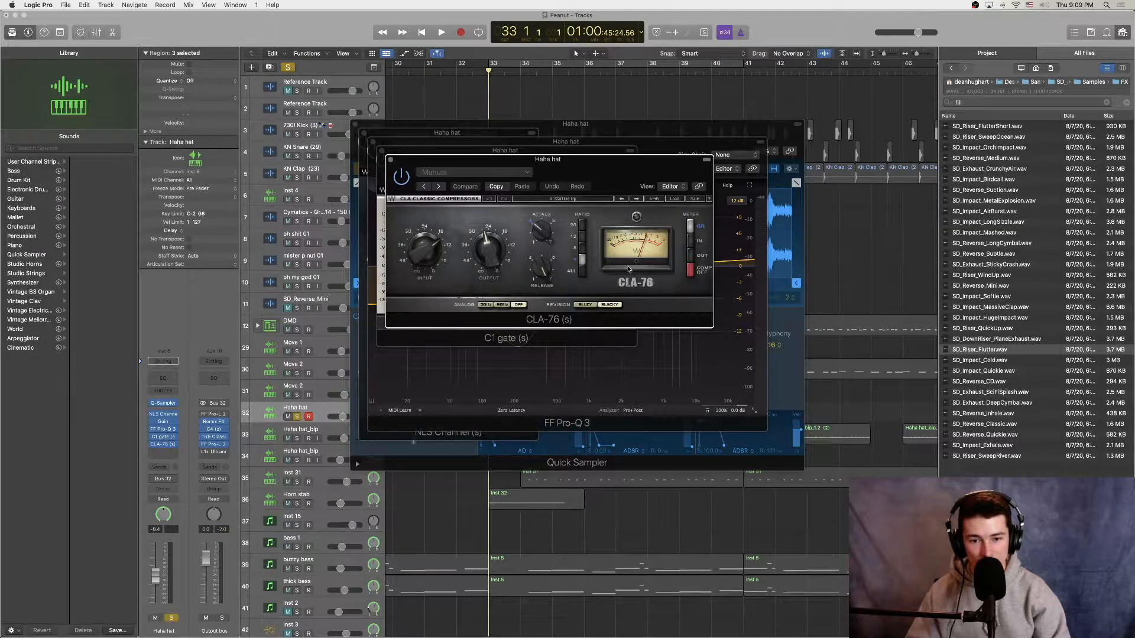
key(v)
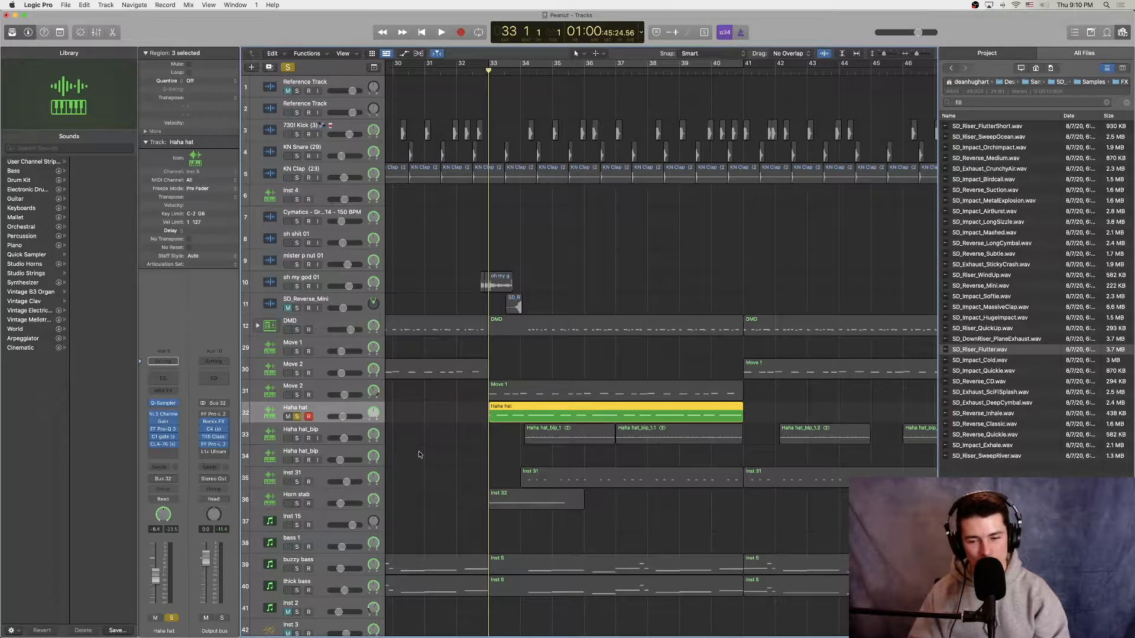
key(space)
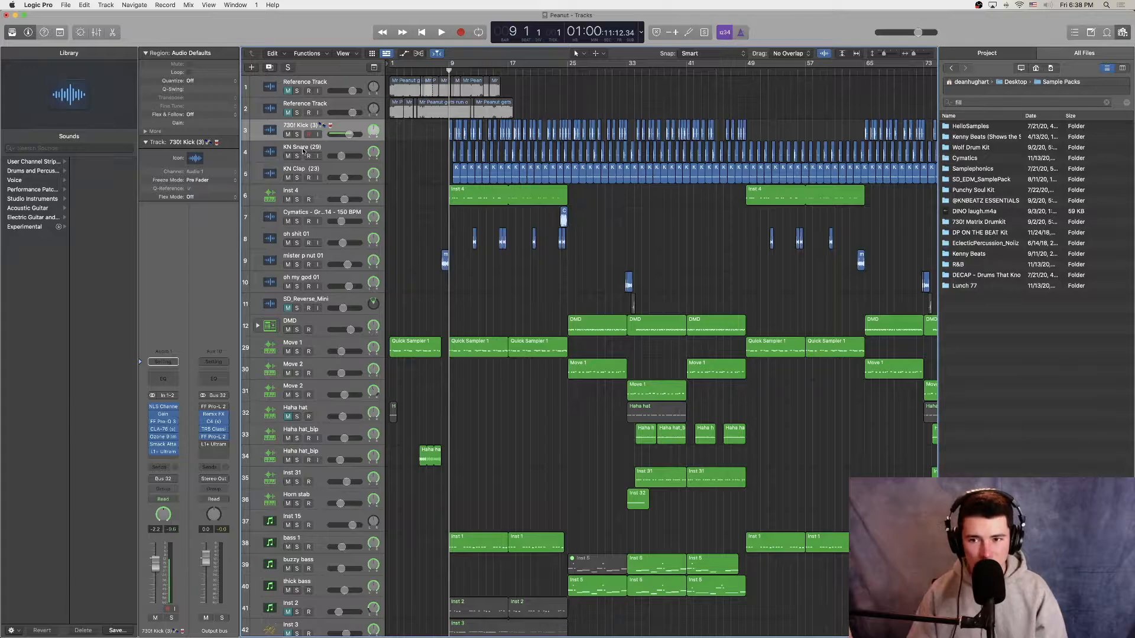
Step: Audition the 730! Kick, KN Snare and KN Clap tracks one at a time in solo, starting from bar 9
click(297, 134)
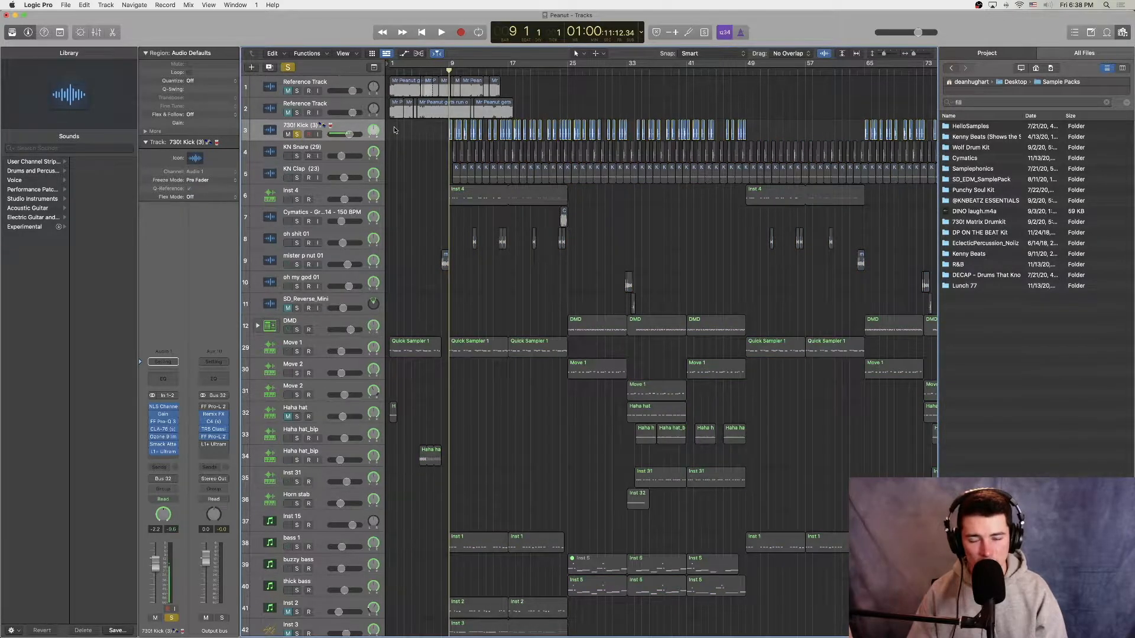
key(space)
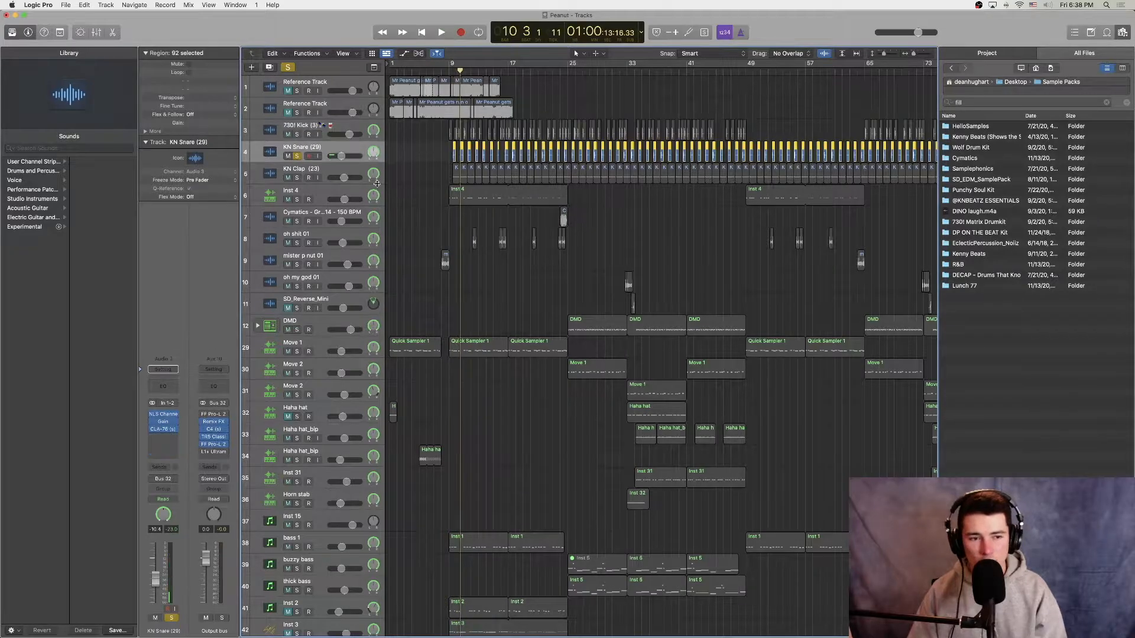
key(space)
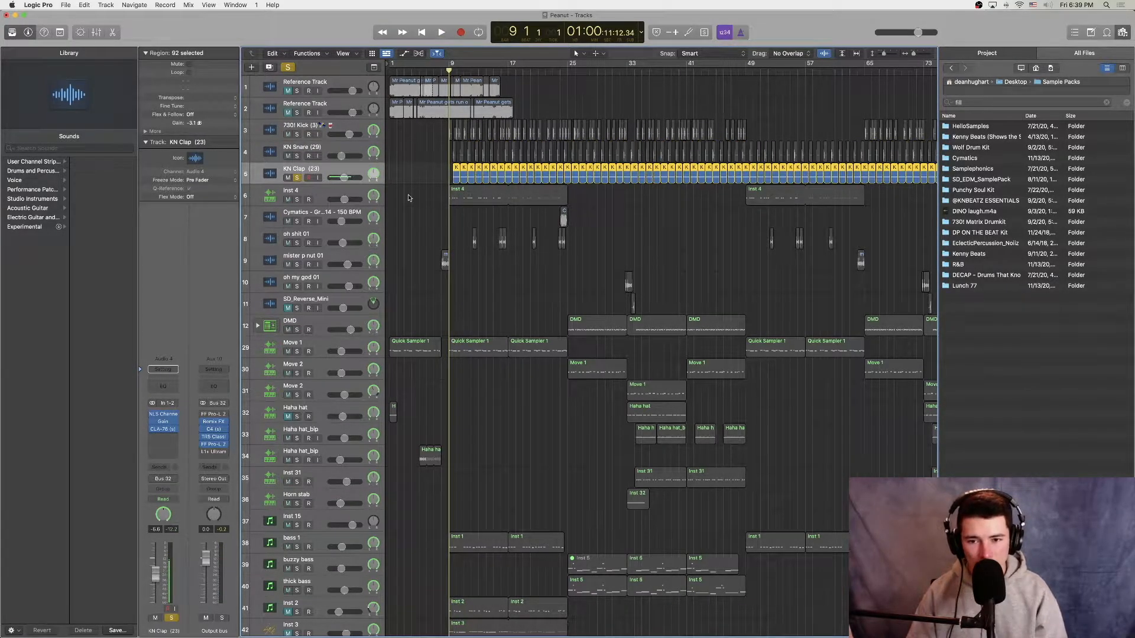
key(space)
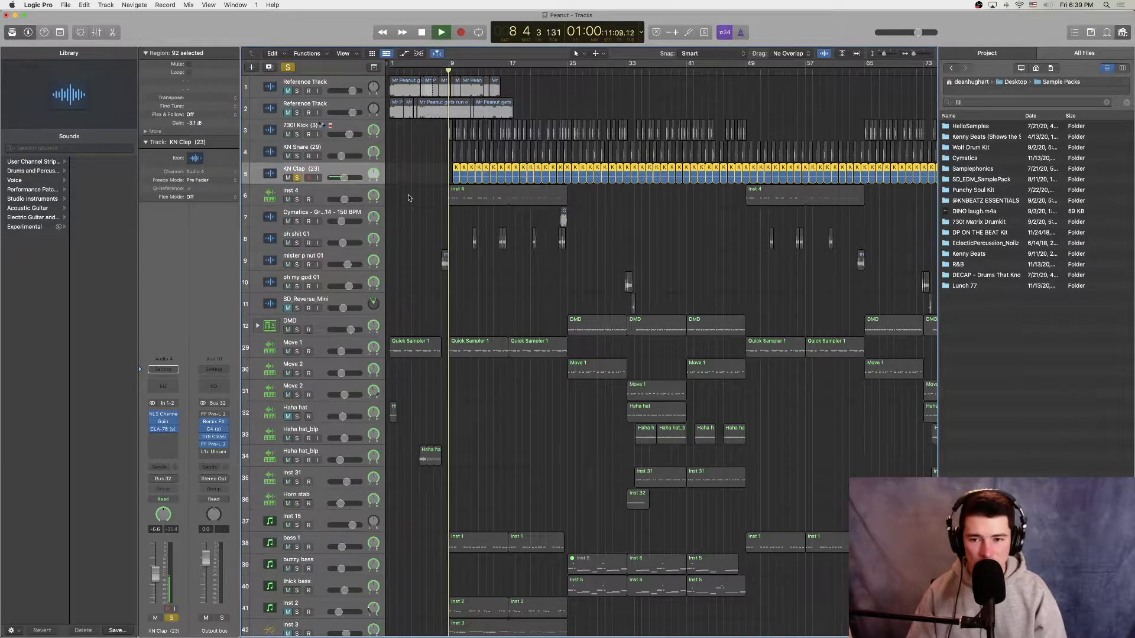
Step: Audition the KN Snare and KN Clap tracks together in solo from bar 9, and the soloed DMD track from bar 25
key(space)
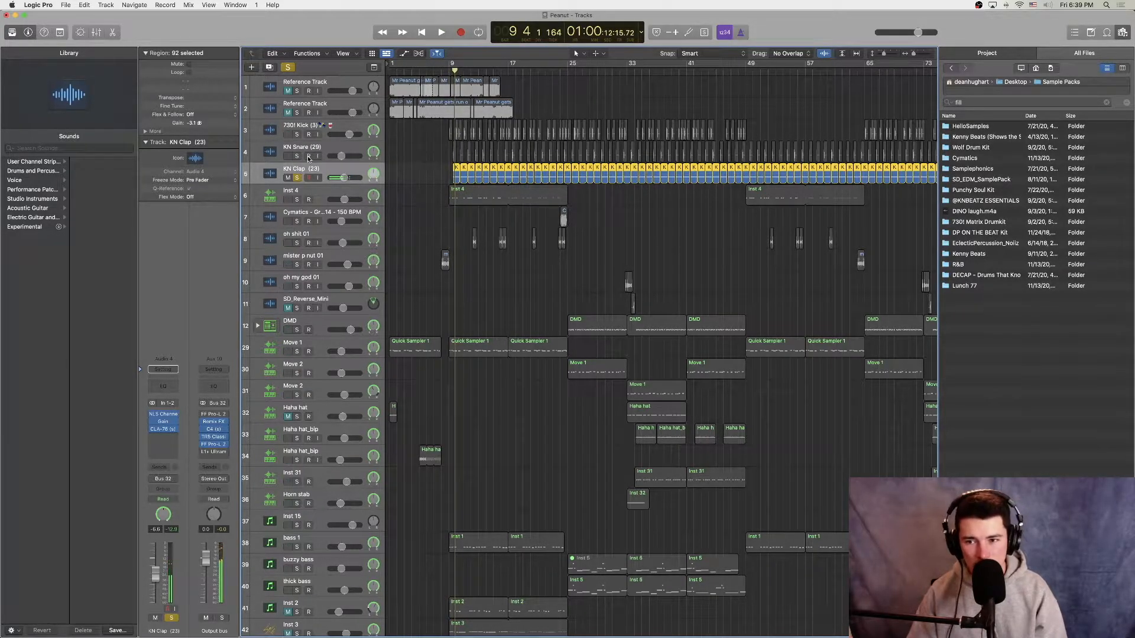
click(297, 156)
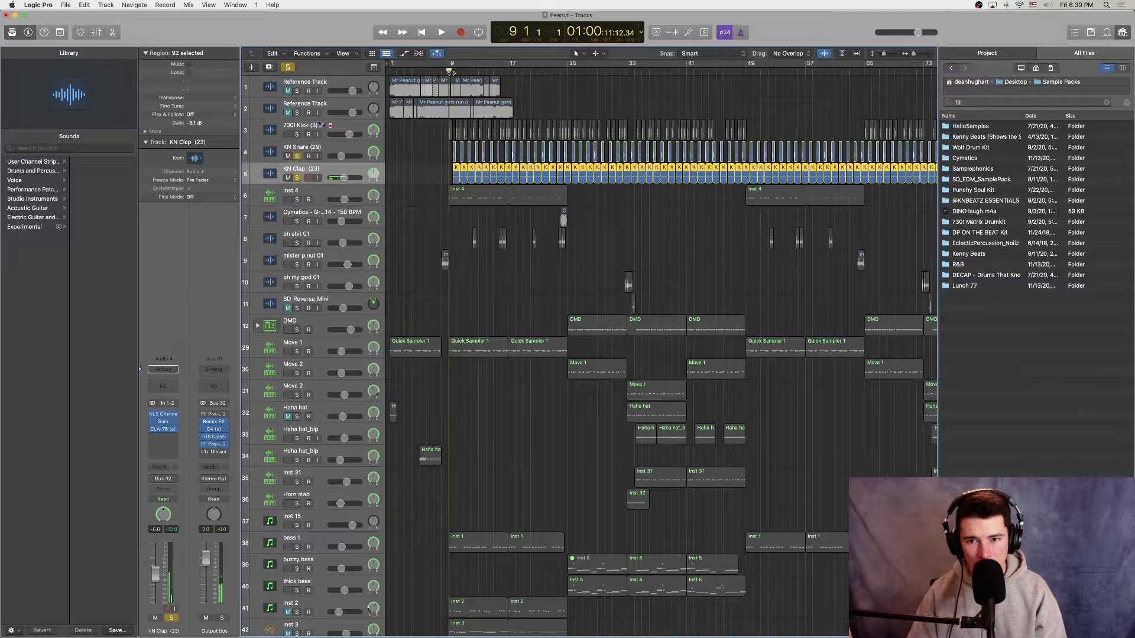
key(space)
key(space)
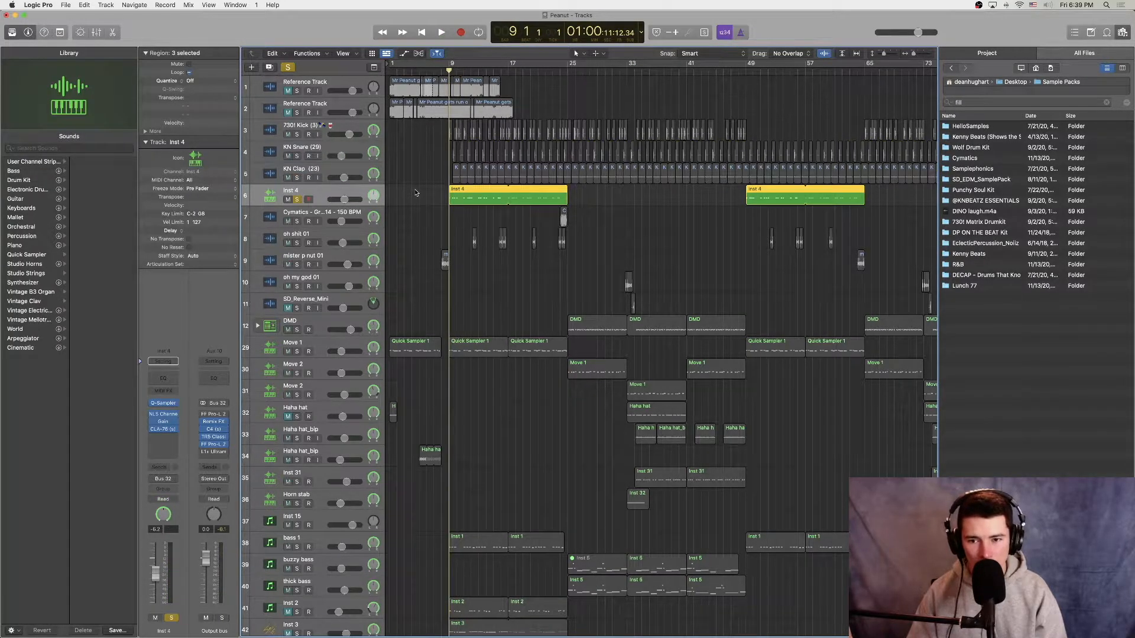
key(space)
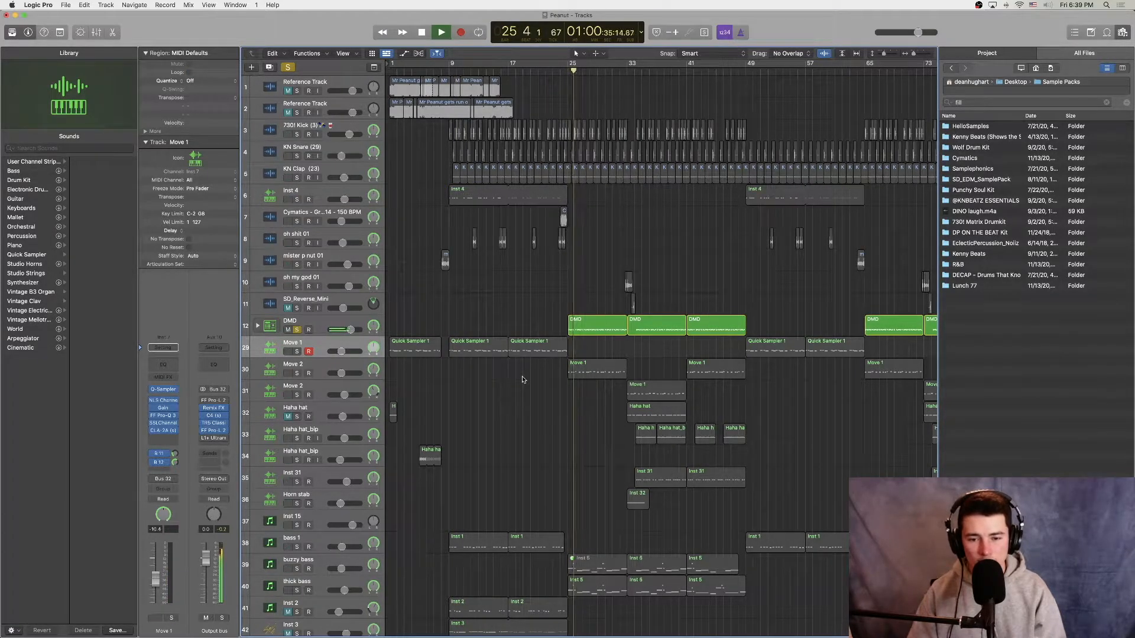
key(space)
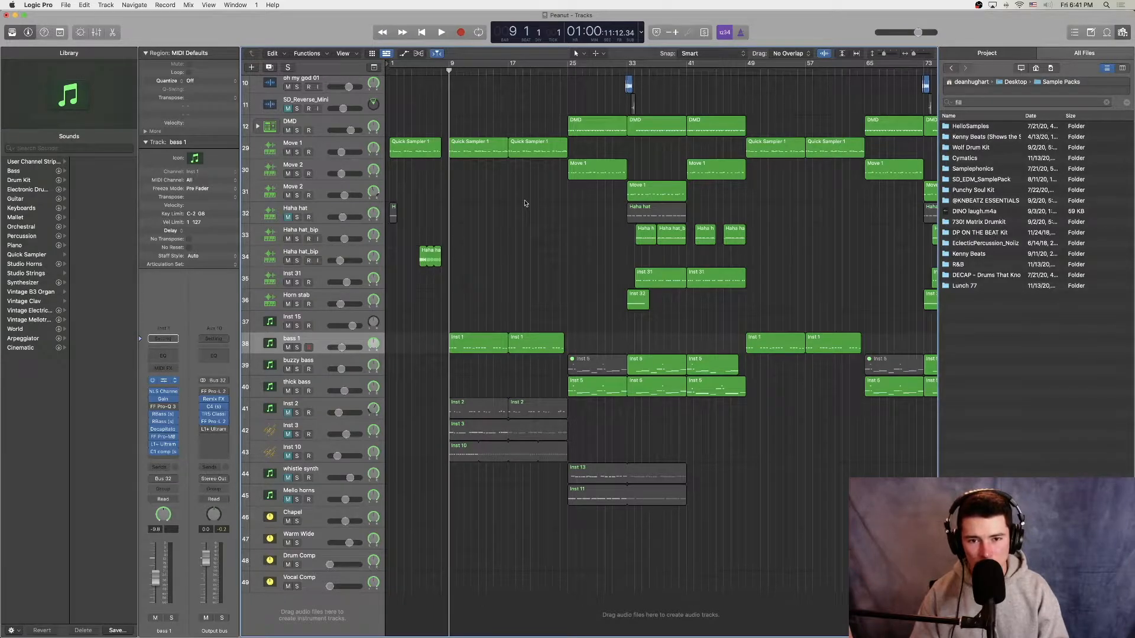
Step: Examine the bass 1 track's iZotope Iris 2 instrument and its NLS Channel and Gain plug-ins
key(v)
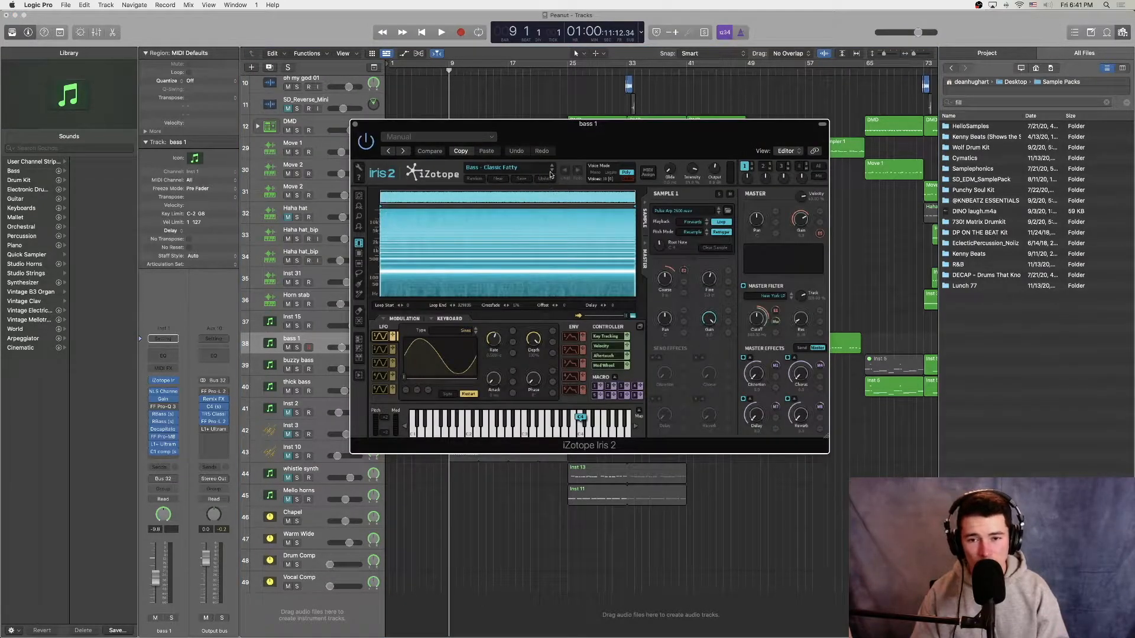
drag(560, 139, 797, 142)
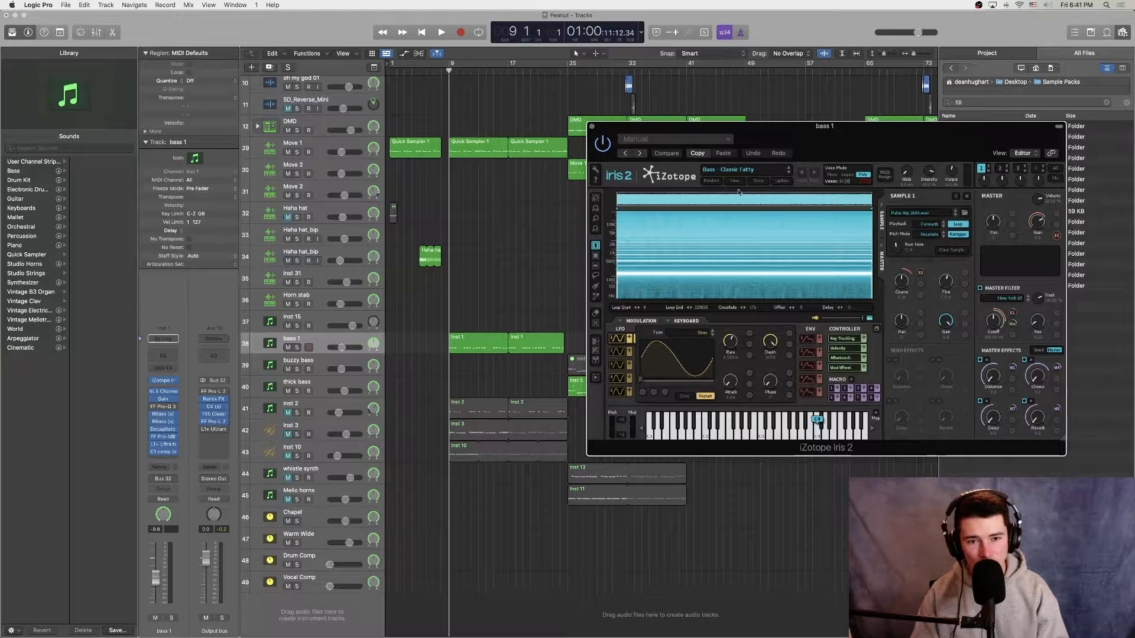
click(163, 391)
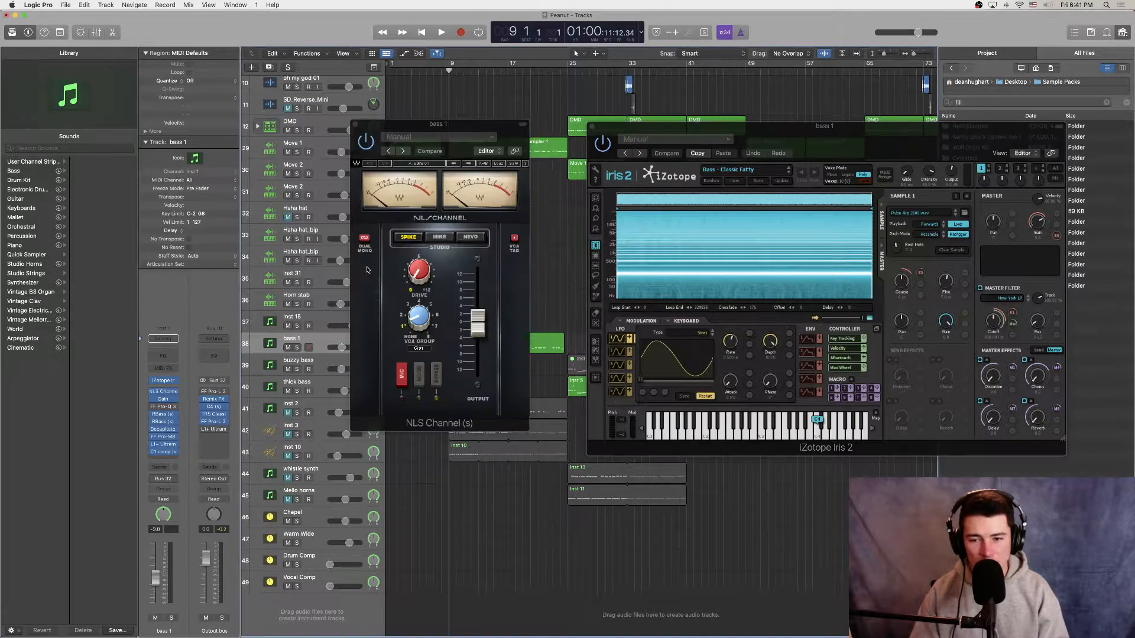
click(163, 399)
click(364, 133)
click(356, 124)
Step: Examine the bass 1 track's two RBass plug-ins, its Decapitator and the lowest band of its FF Pro-MB
click(165, 415)
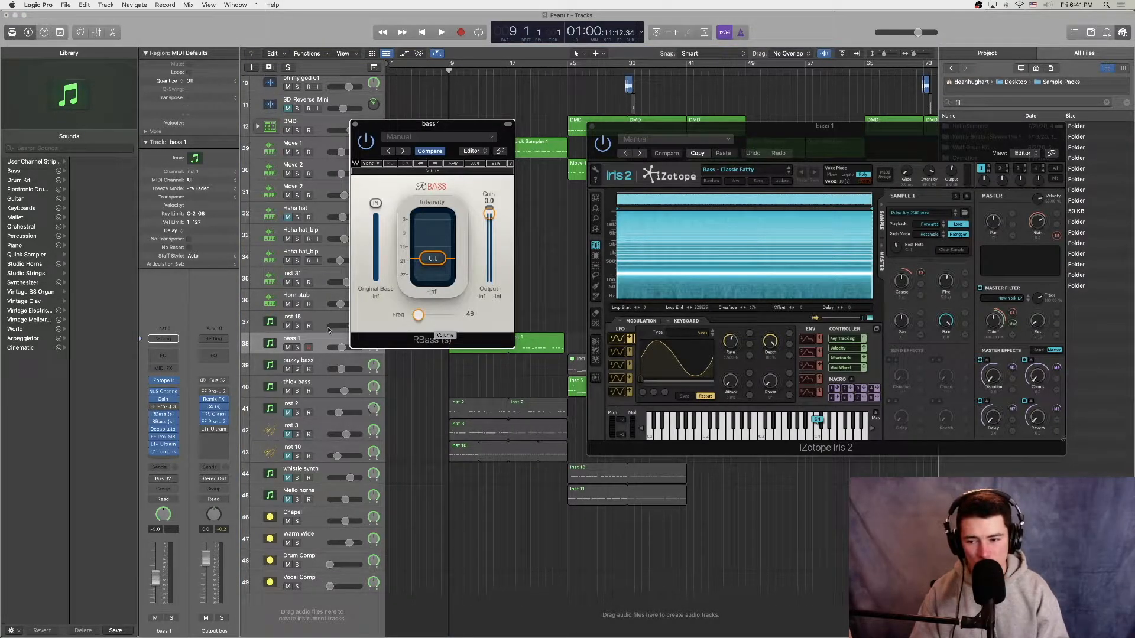
click(165, 421)
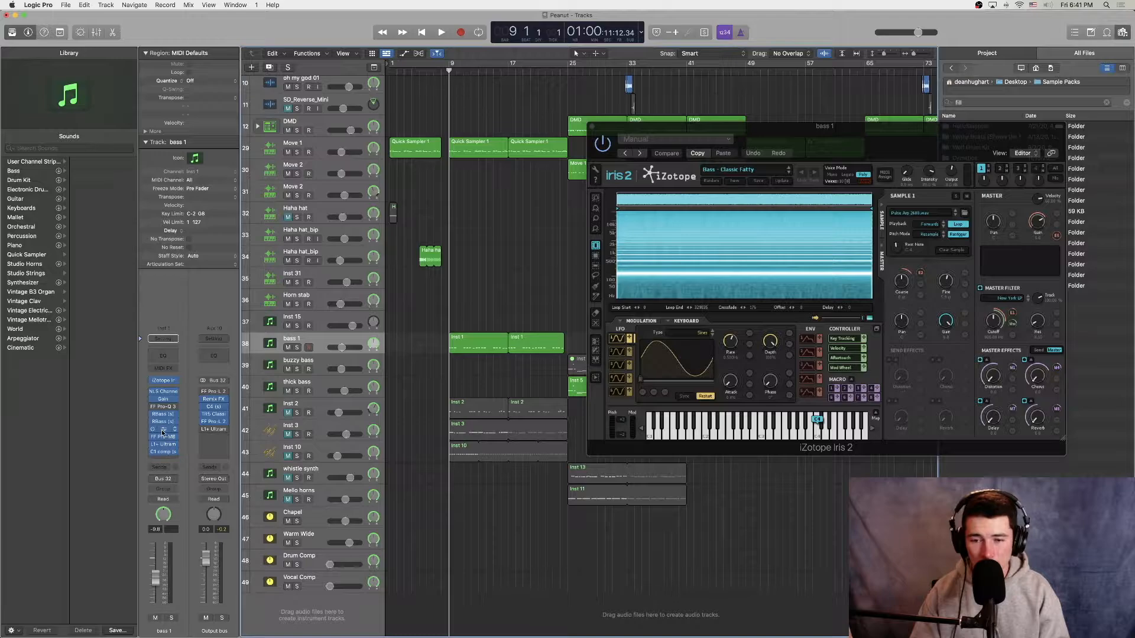
click(163, 430)
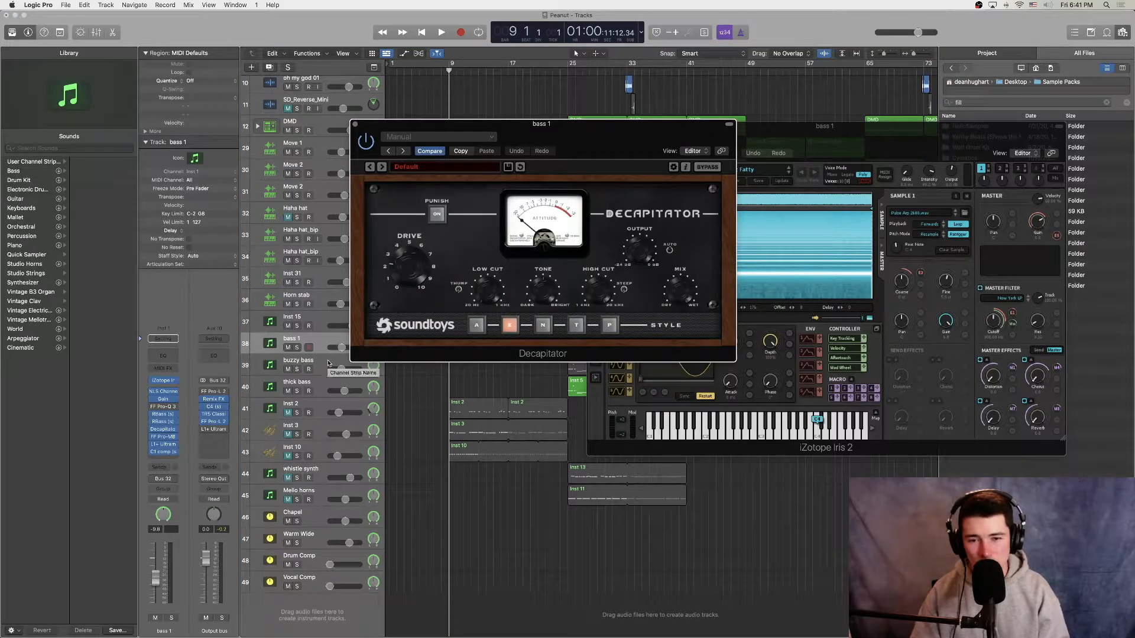
click(163, 436)
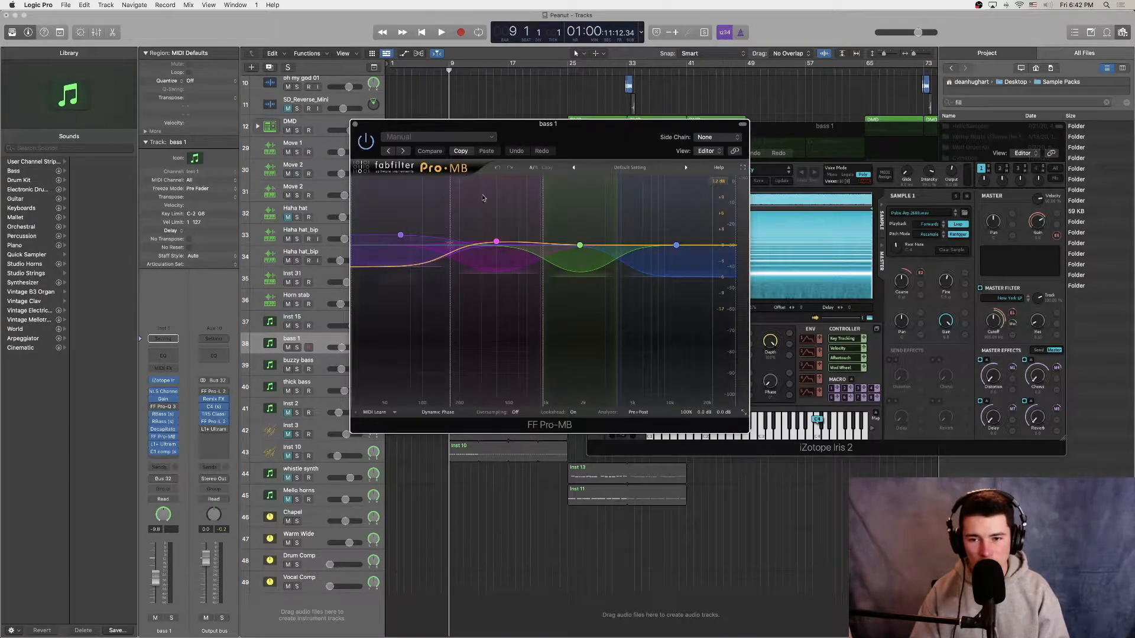
click(413, 277)
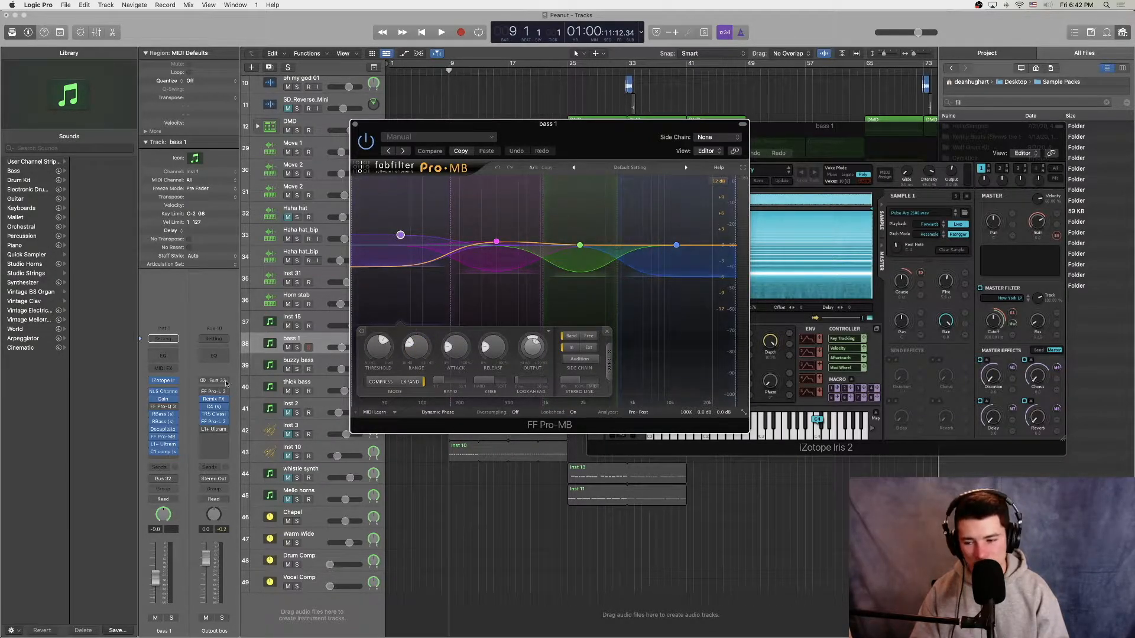
Step: Examine the bass 1 track's L1+ Ultramaximizer and side-chained C1 compressor, and play the track in solo from bar 9
click(162, 444)
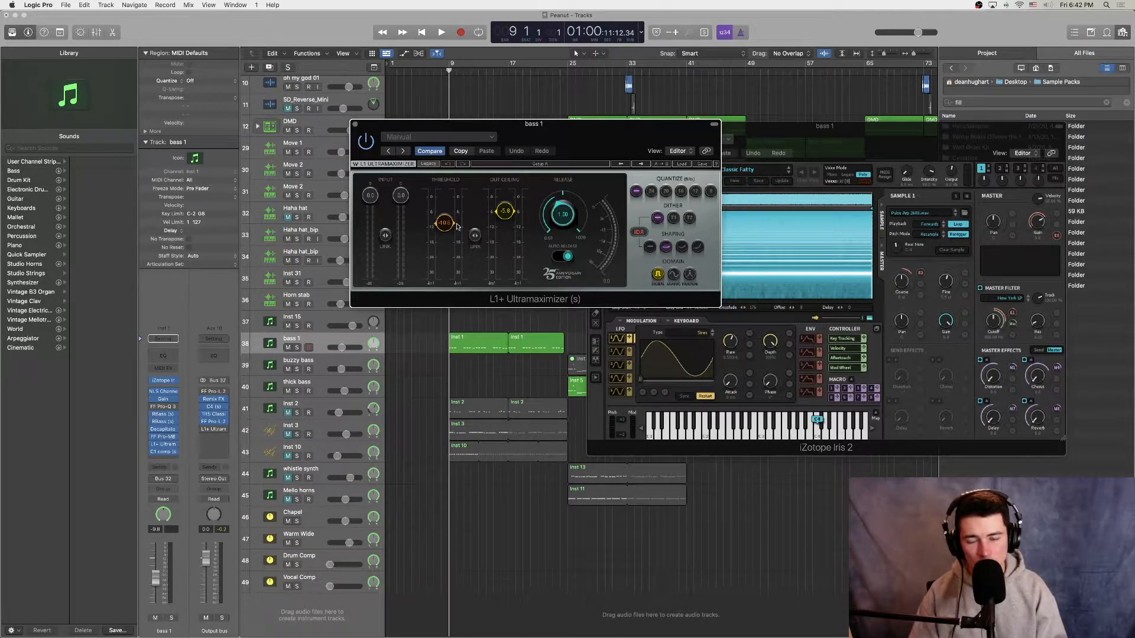
click(355, 124)
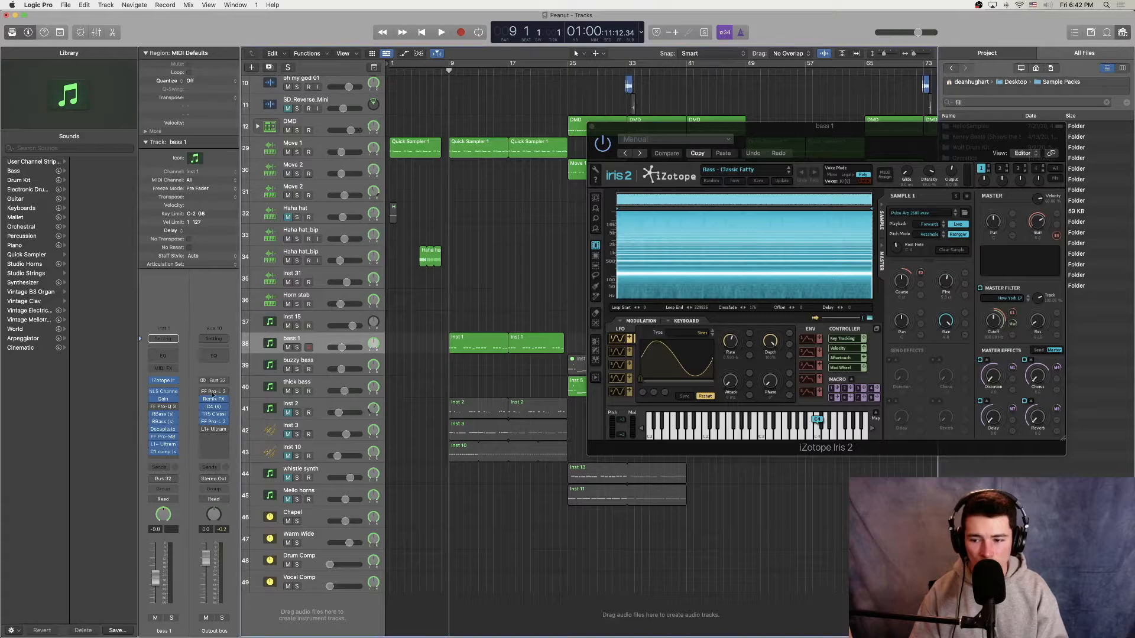
click(163, 452)
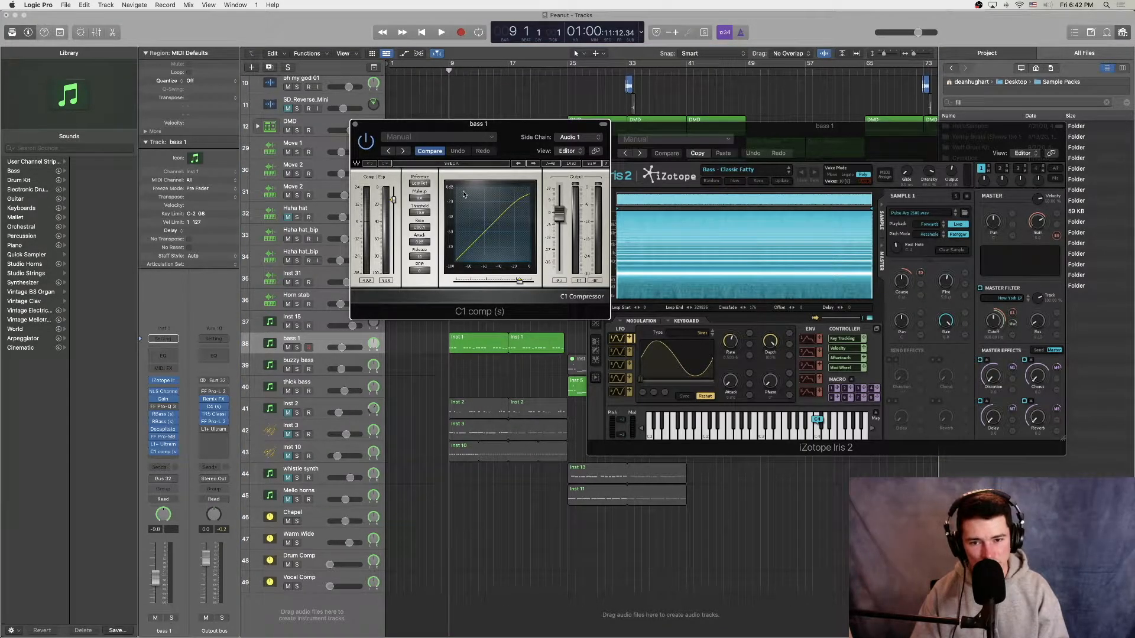
alt+click(355, 125)
key(s)
key(space)
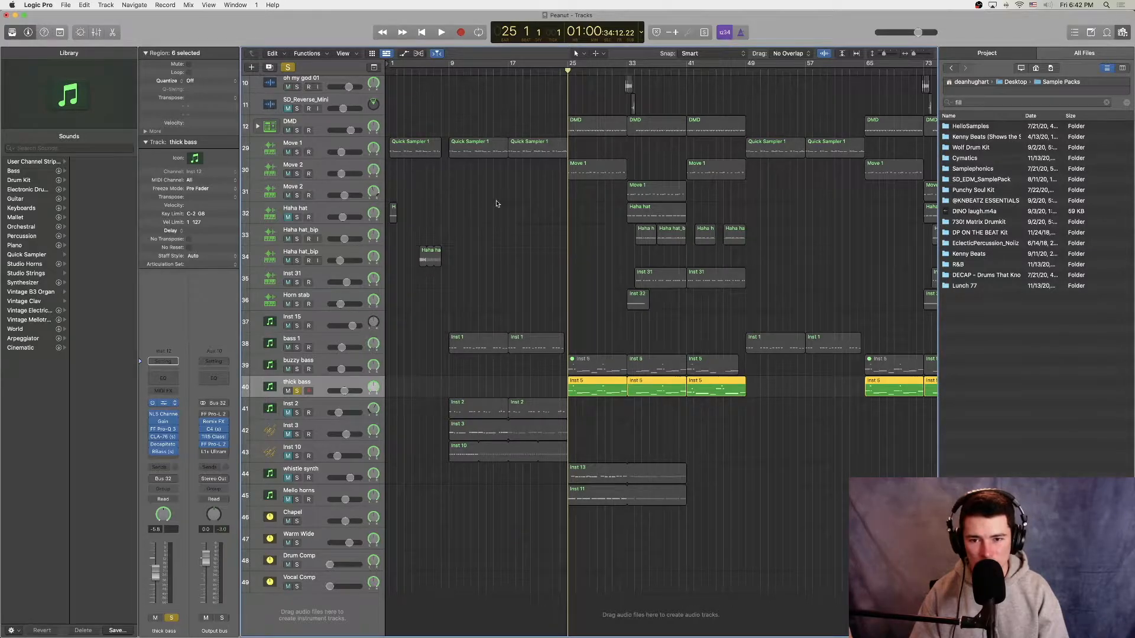
Step: Examine the thick bass track's iZotope Iris 2 instrument and the high-frequency cuts in its FF Pro-Q 3
key(v)
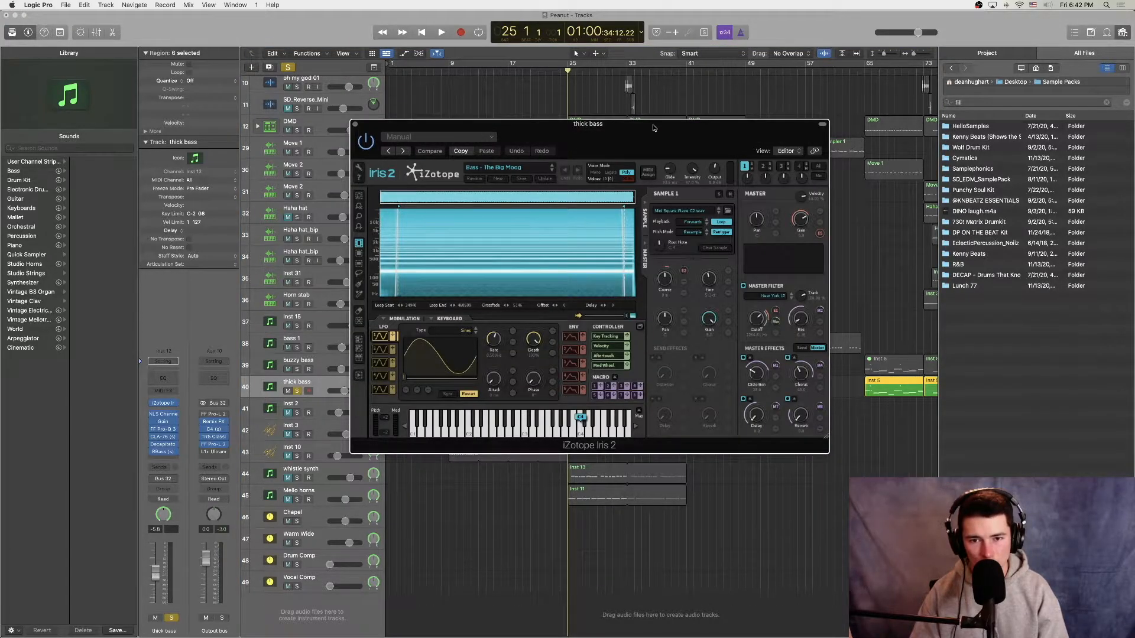
drag(653, 128, 615, 19)
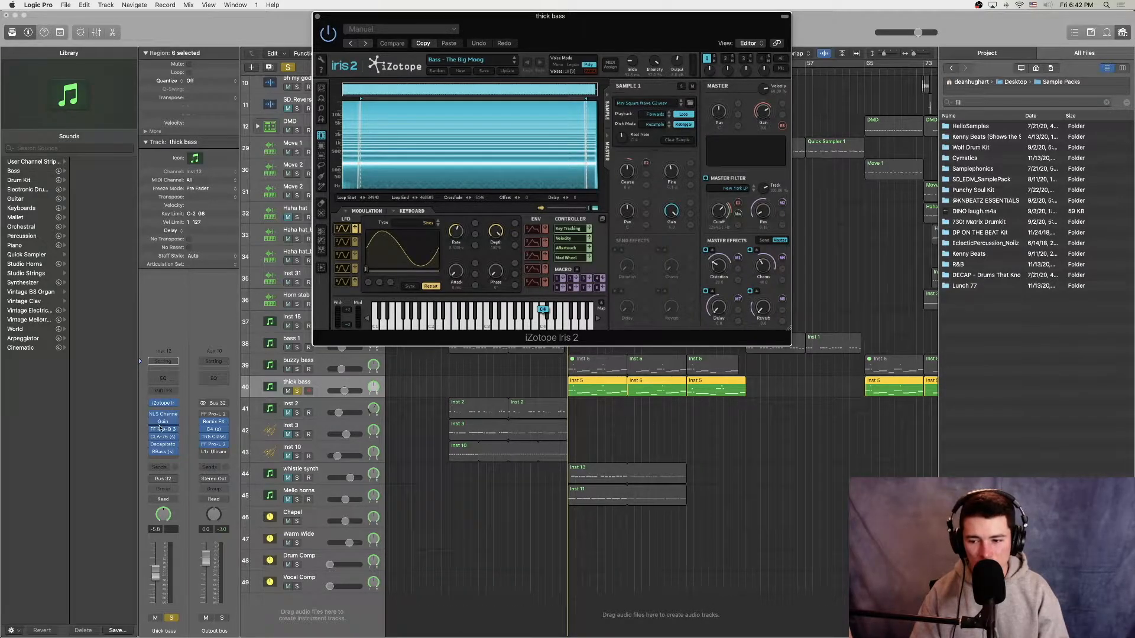
click(162, 430)
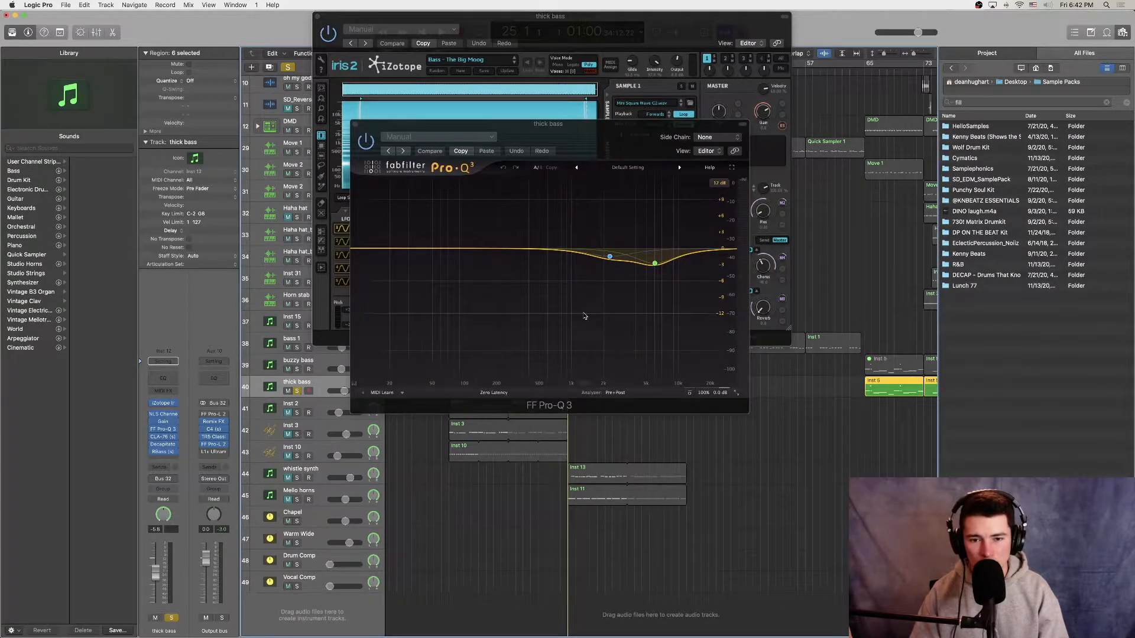
mouse_move(626, 249)
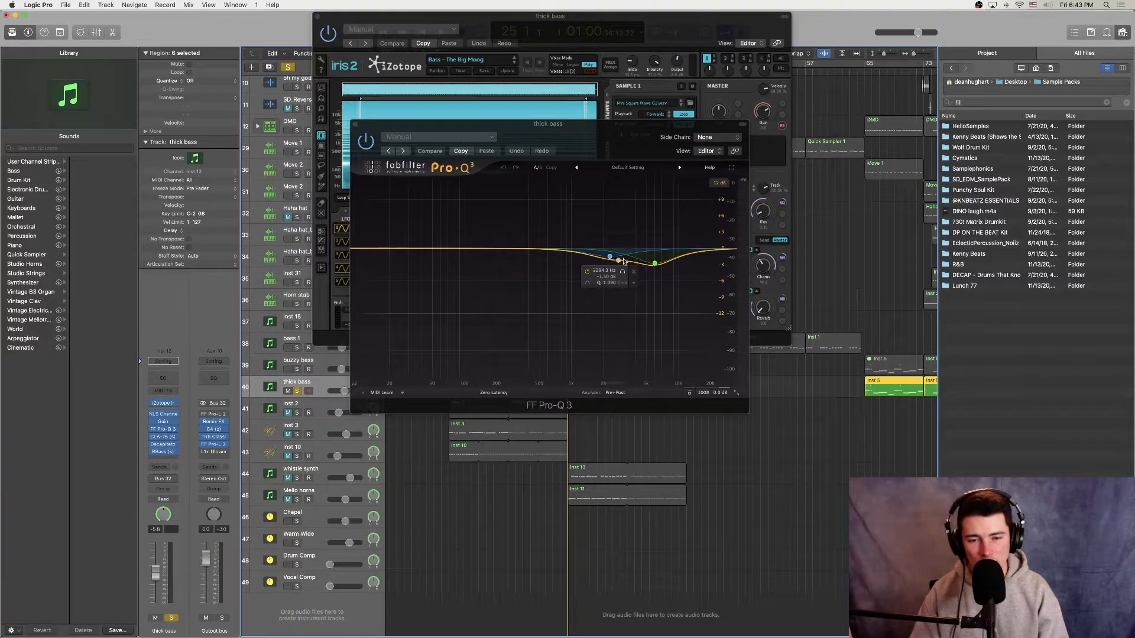
click(355, 125)
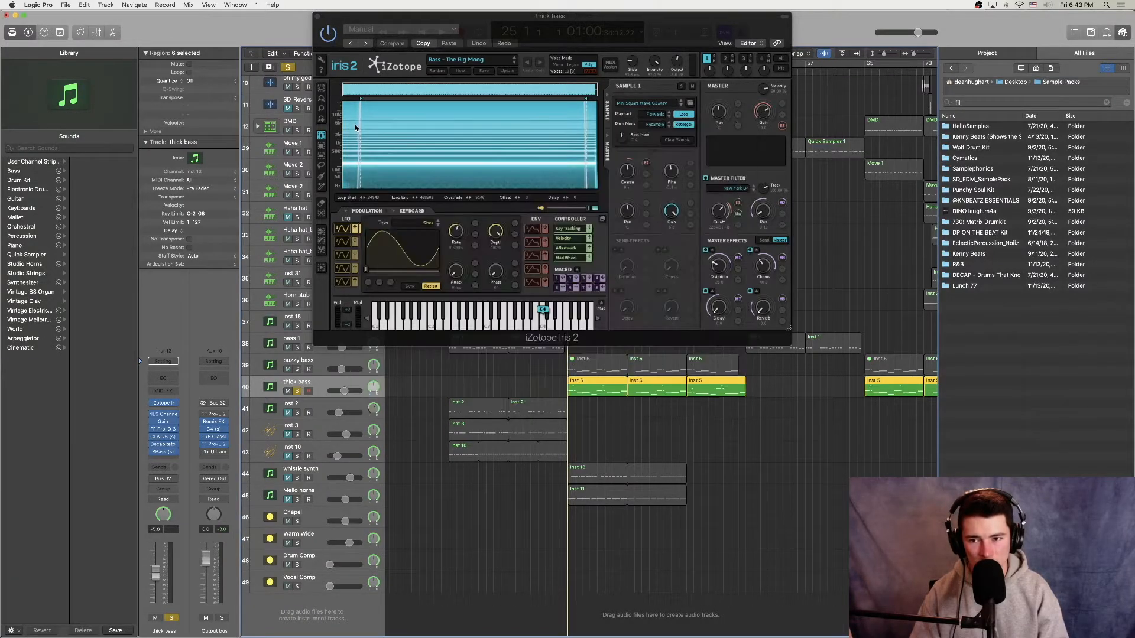
Step: Examine the thick bass track's CLA-76, Decapitator and RBass plug-ins, and play the soloed track from bar 25
click(168, 437)
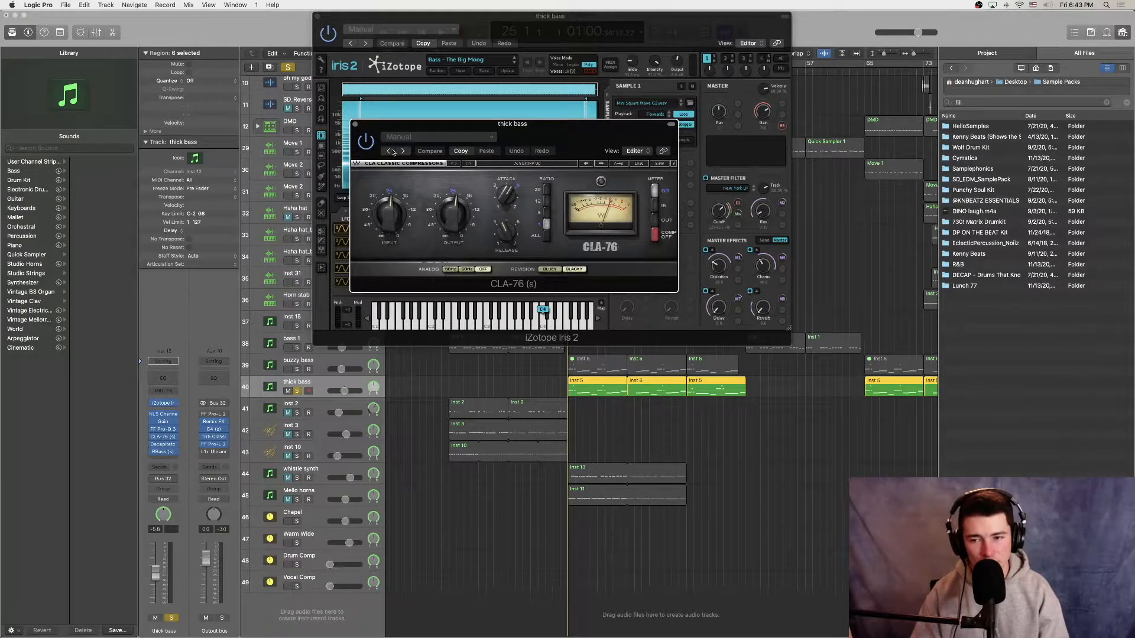
click(355, 124)
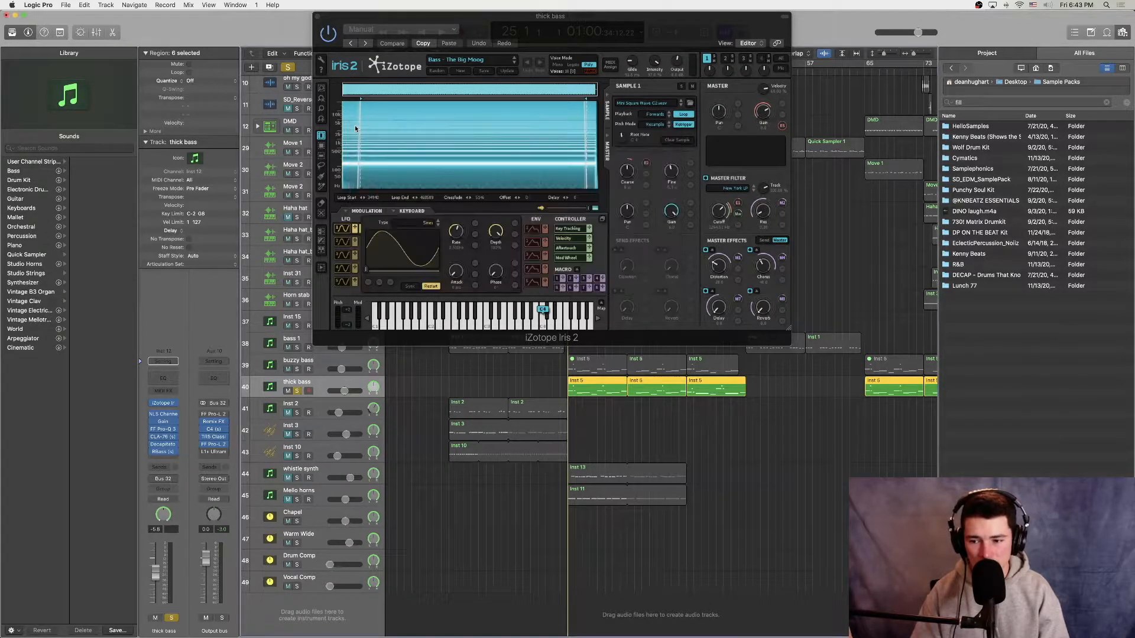
click(163, 444)
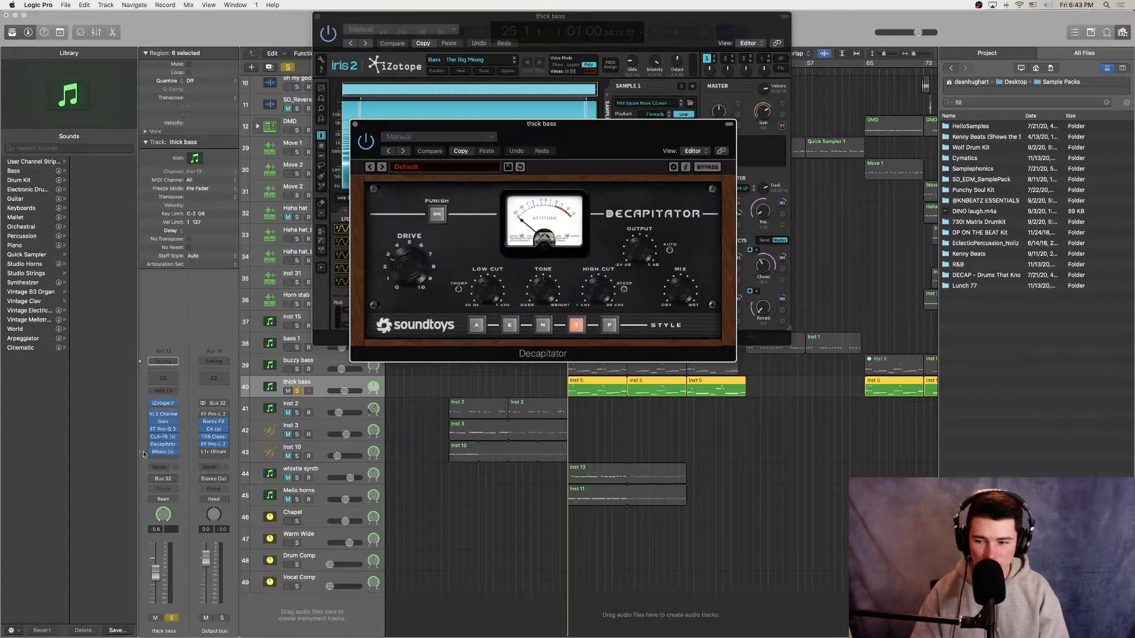
click(163, 453)
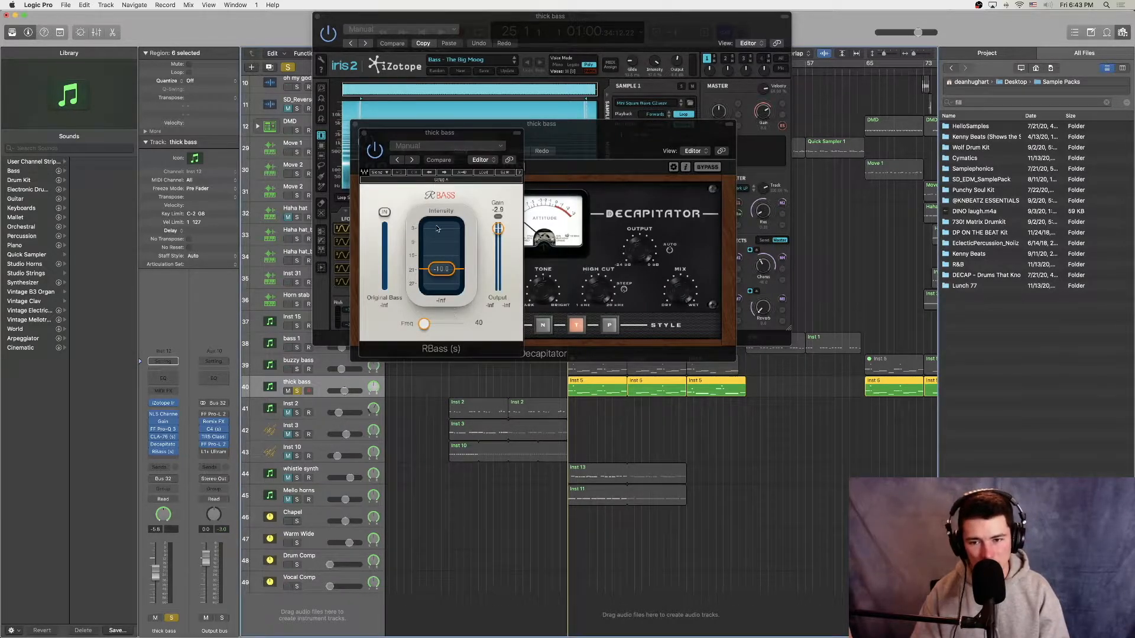
alt+click(364, 133)
key(space)
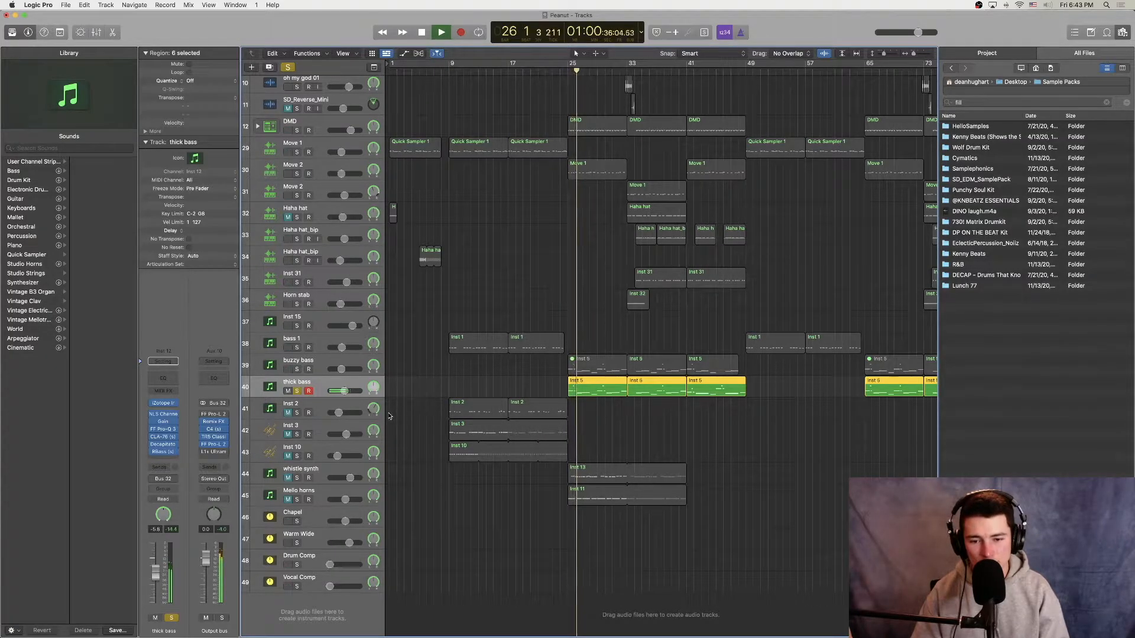
key(space)
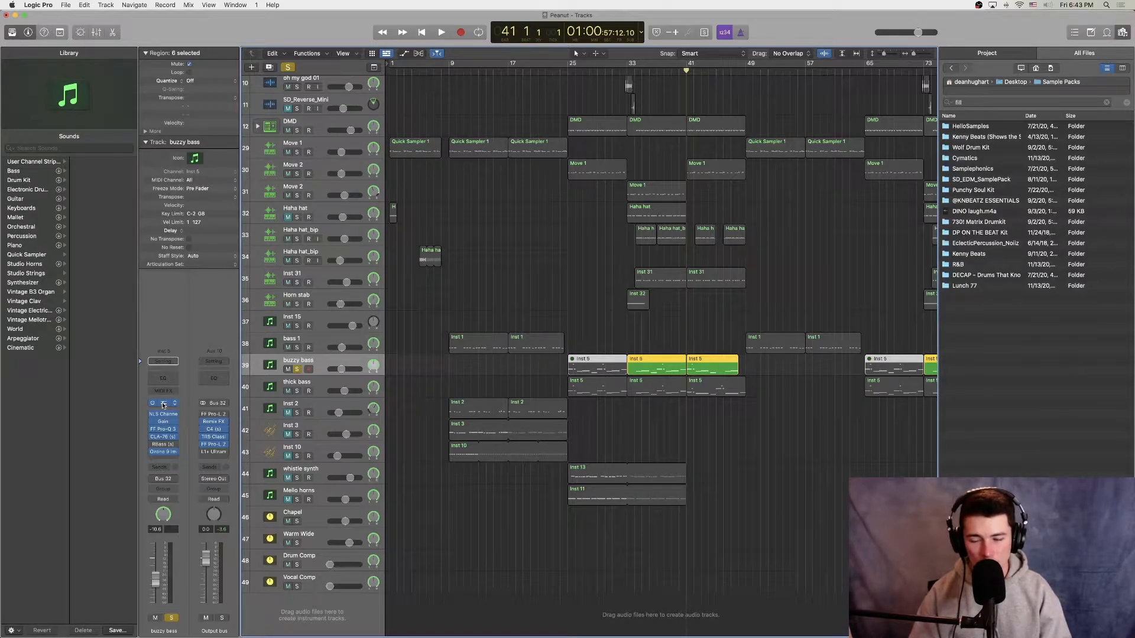
Step: Examine the buzzy bass track's iZotope Iris 2 instrument and Ozone 9 Imager, and play the soloed track from bar 41
click(164, 404)
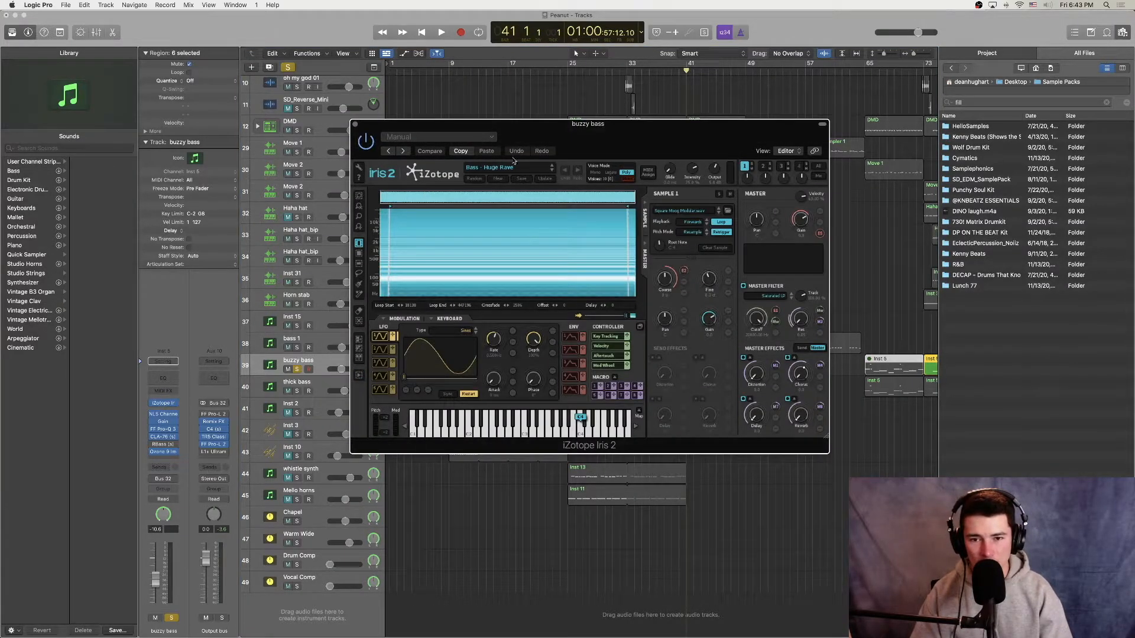
drag(361, 131, 142, 30)
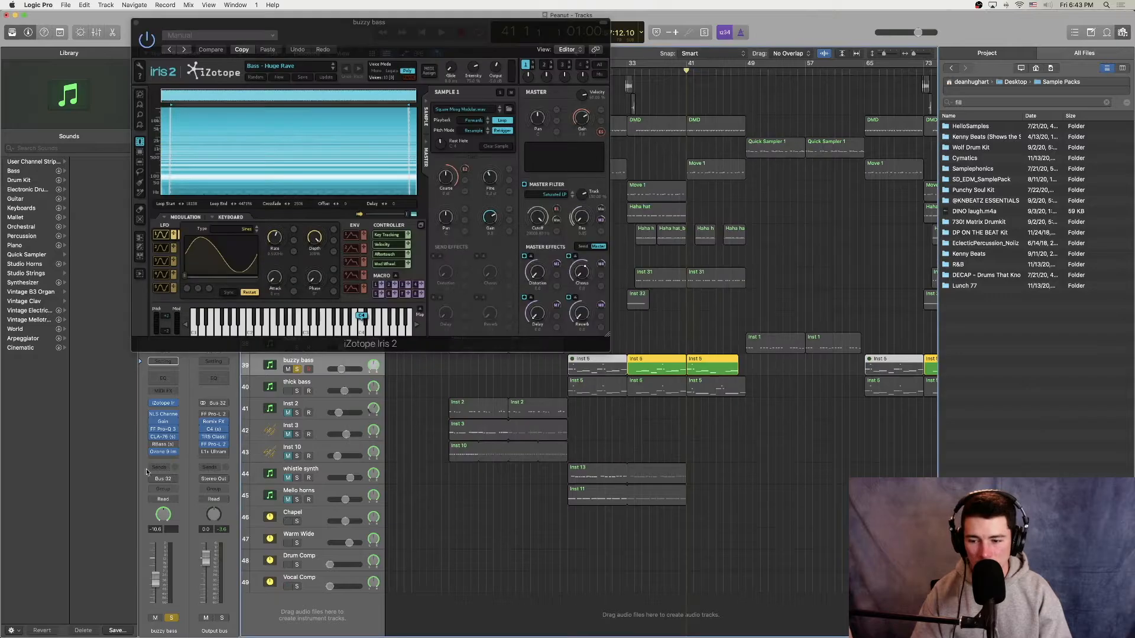
click(162, 453)
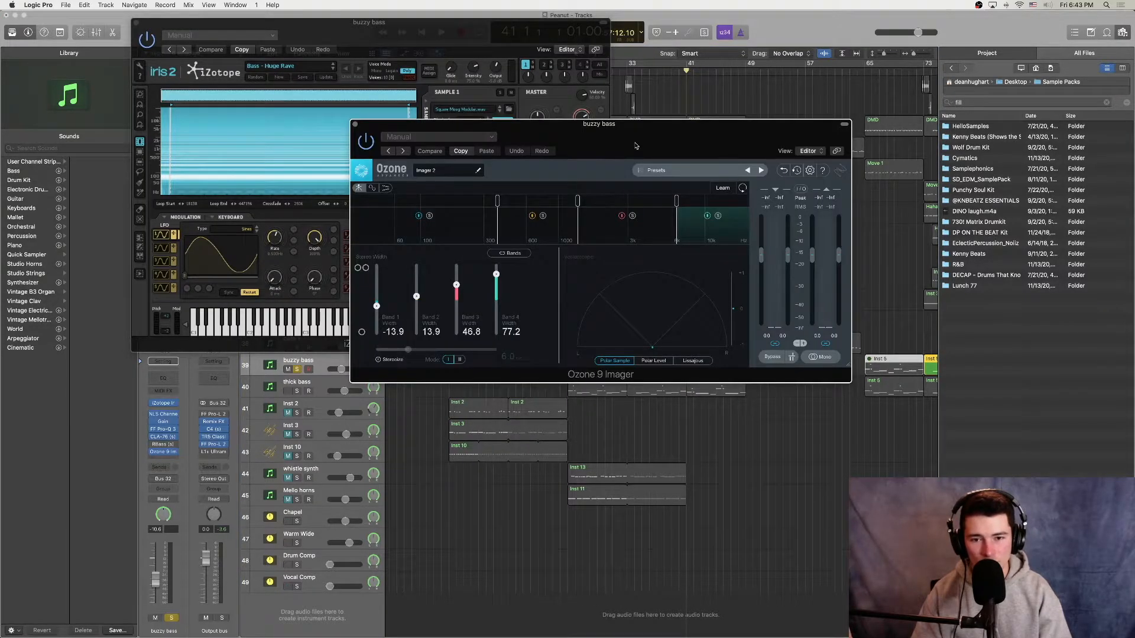
drag(636, 146, 429, 162)
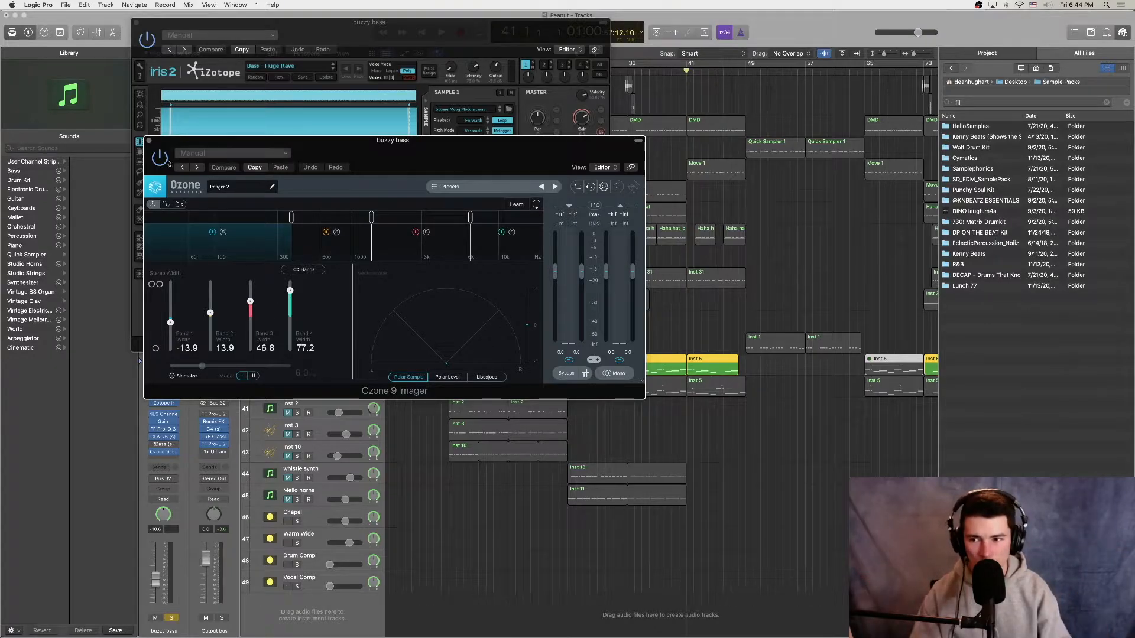
click(149, 141)
click(135, 23)
key(space)
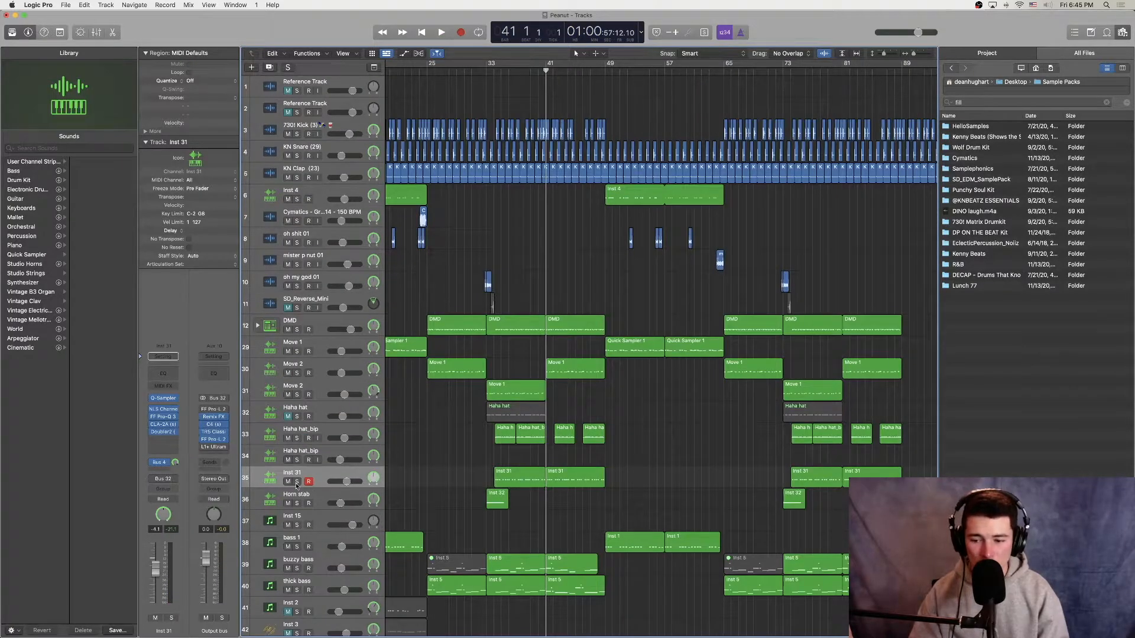
Step: Solo the Inst 31 track and set the playhead to bar 33 and back to bar 41
click(297, 481)
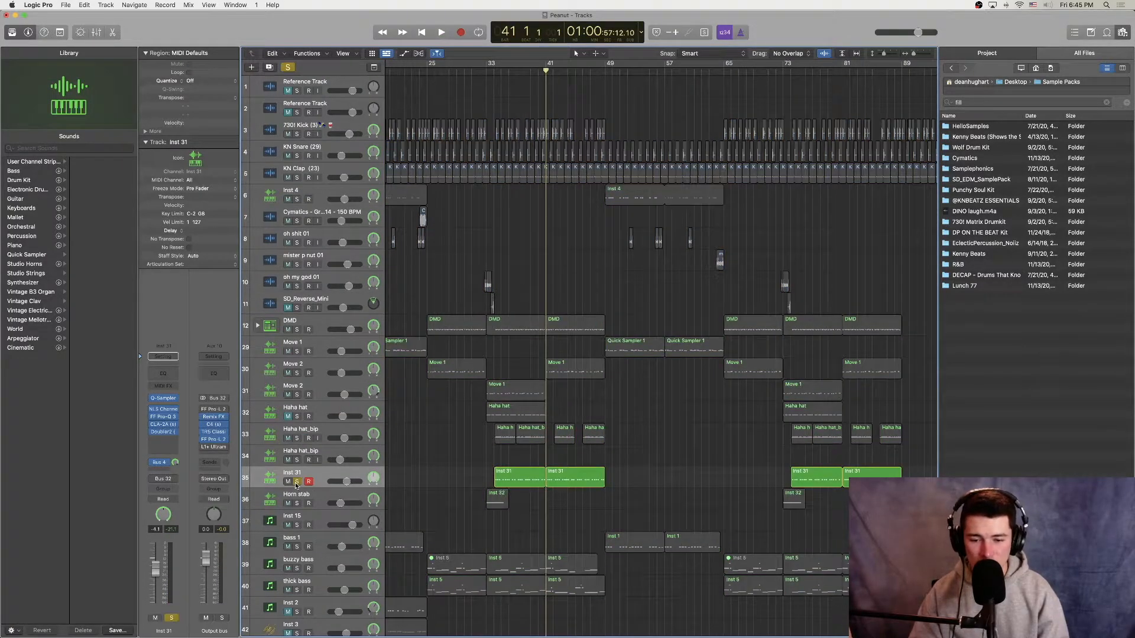
click(486, 73)
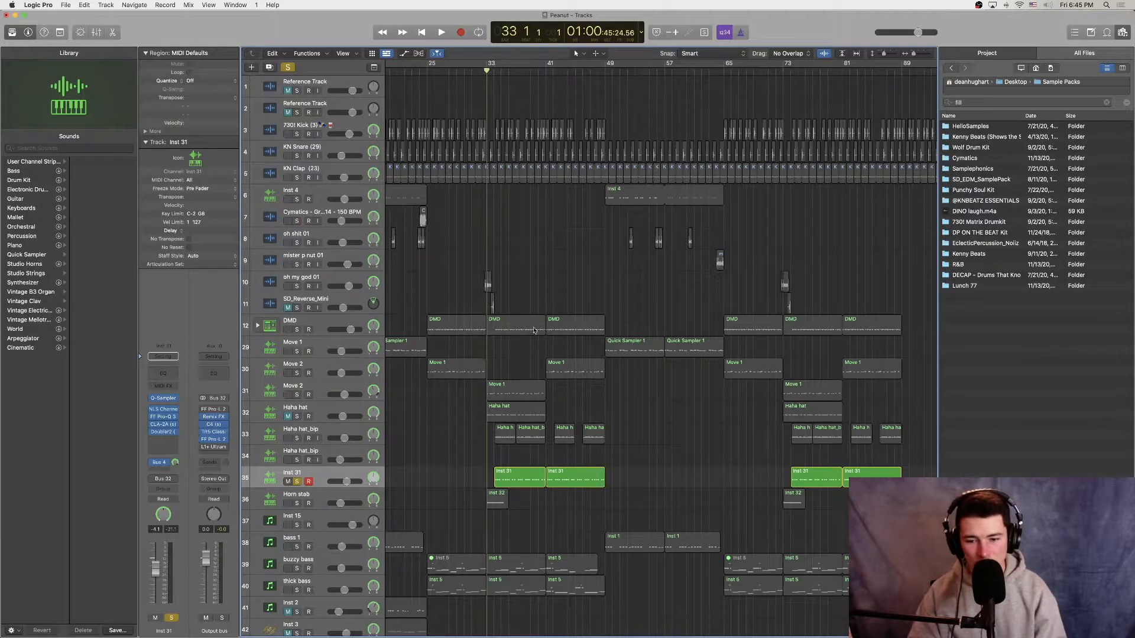
click(543, 73)
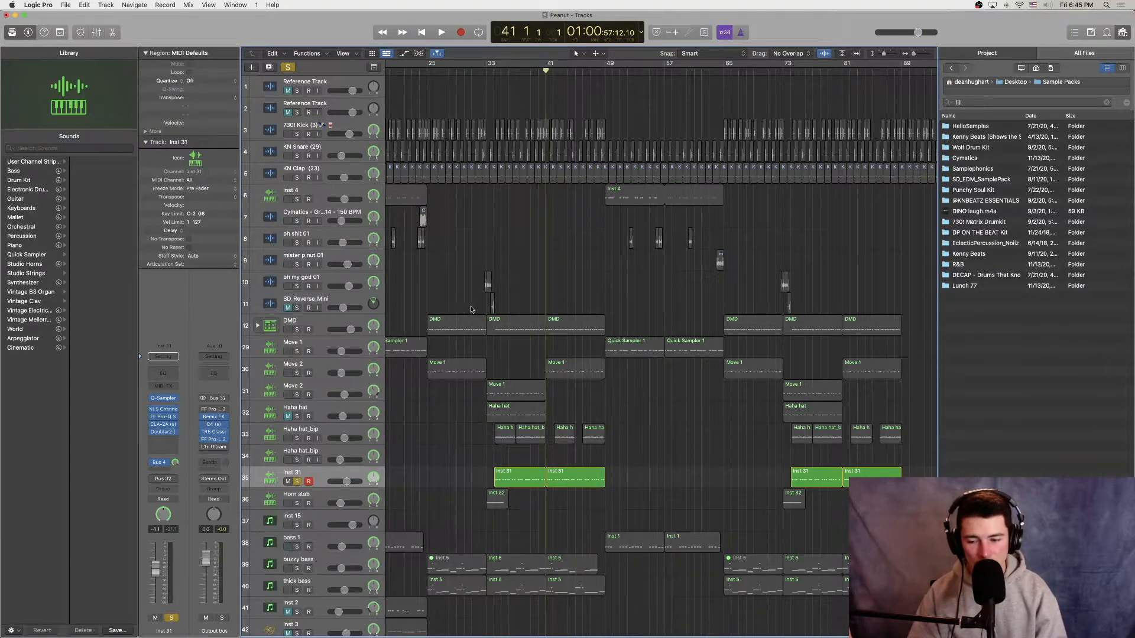
Step: Examine the Inst 31 track's Quick Sampler instrument and the EQ curve in its FF Pro-Q 3
click(164, 399)
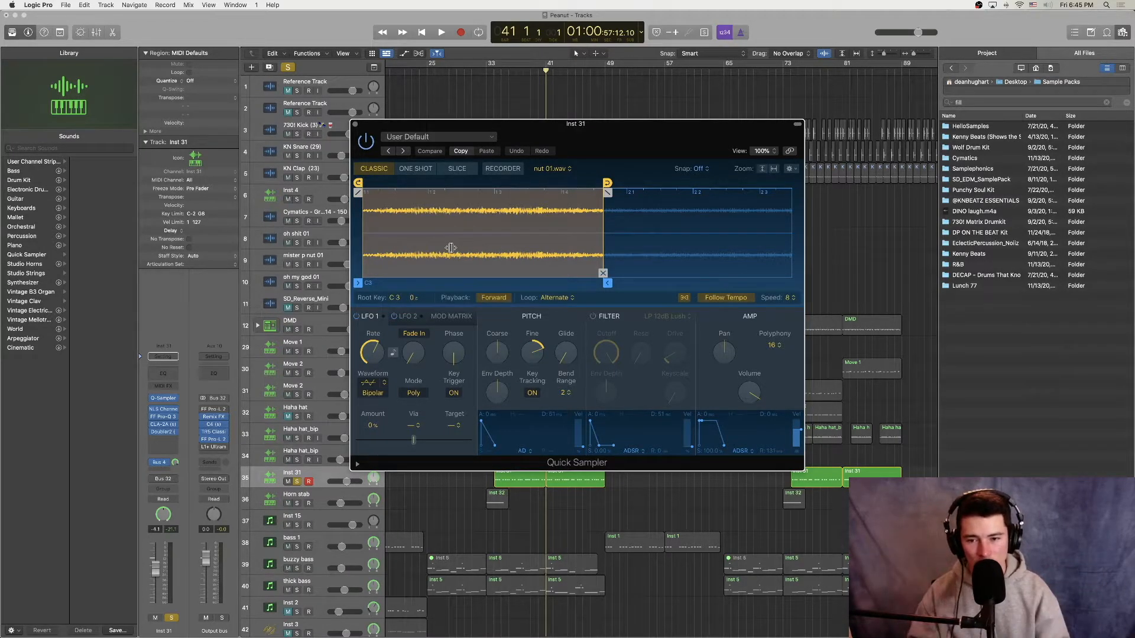
key(super+w)
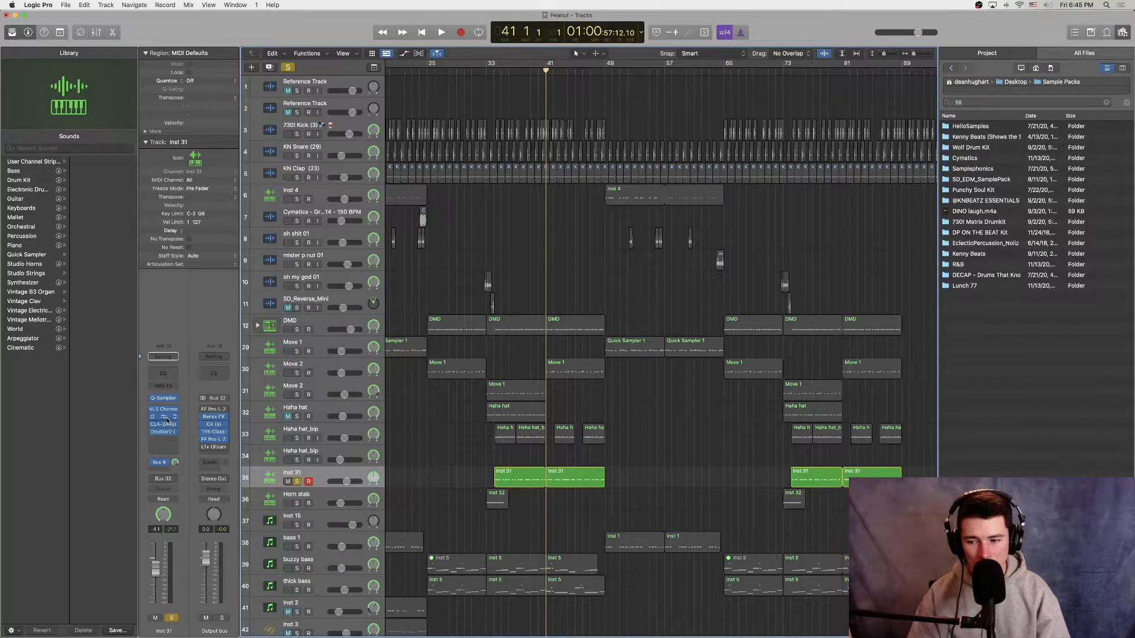
click(163, 418)
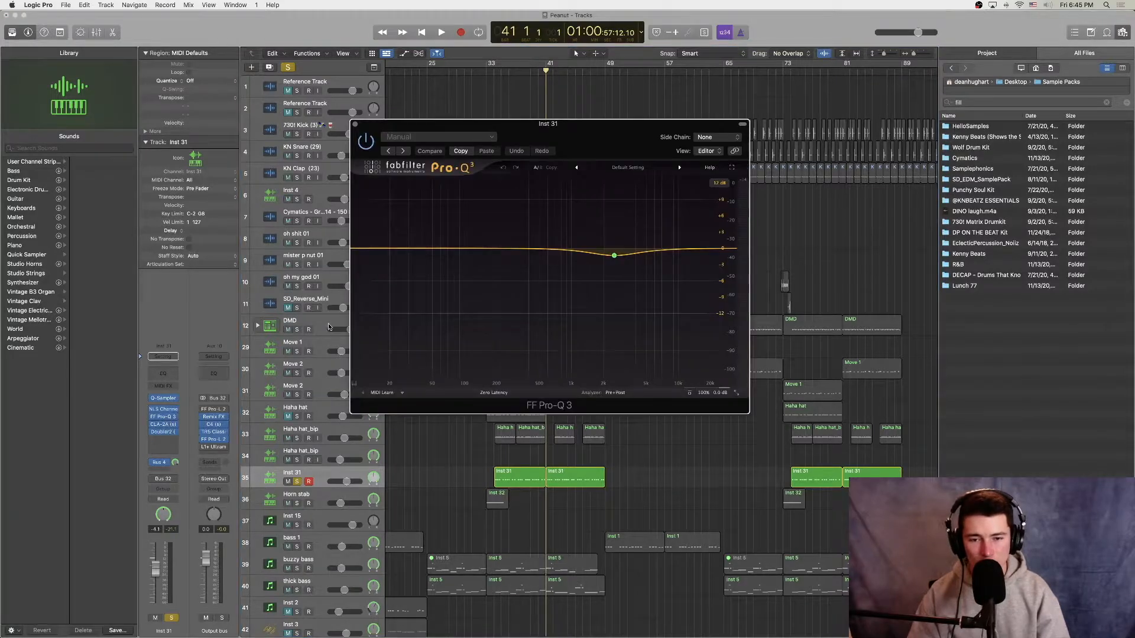
click(355, 124)
Step: Examine the Inst 31 track's Doubler2 plug-in and play the soloed track from bar 41
click(163, 432)
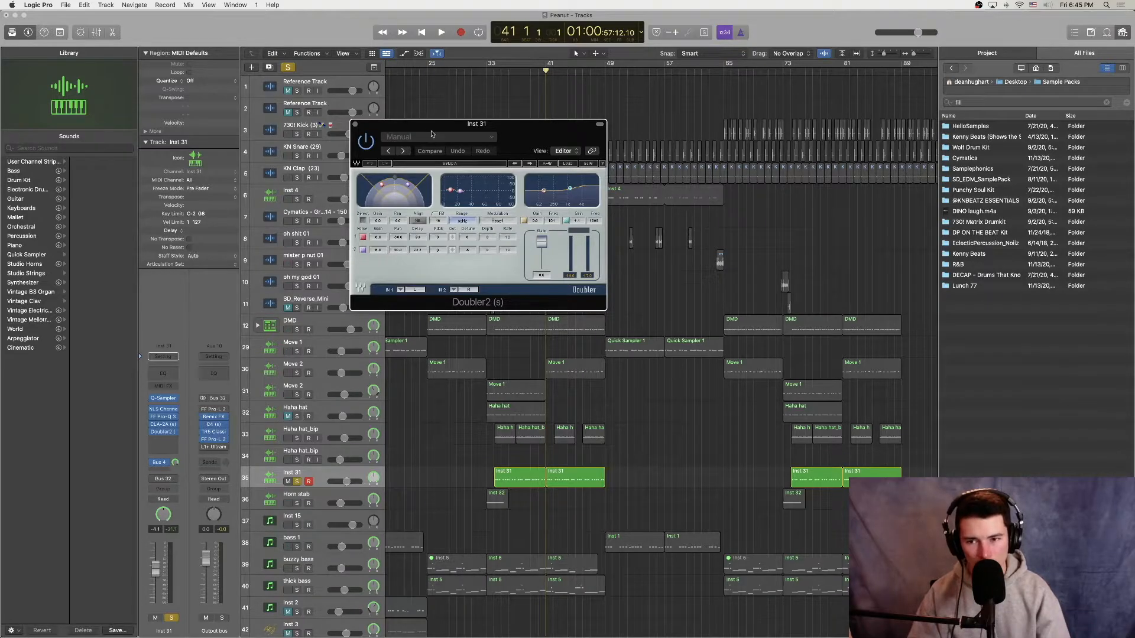
click(355, 125)
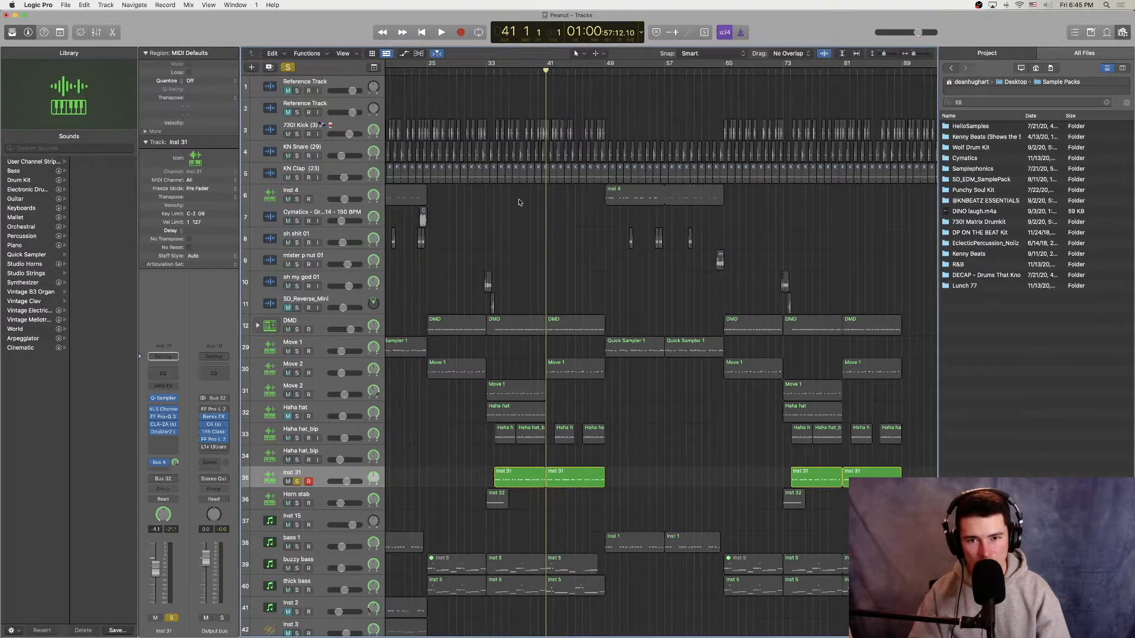
key(space)
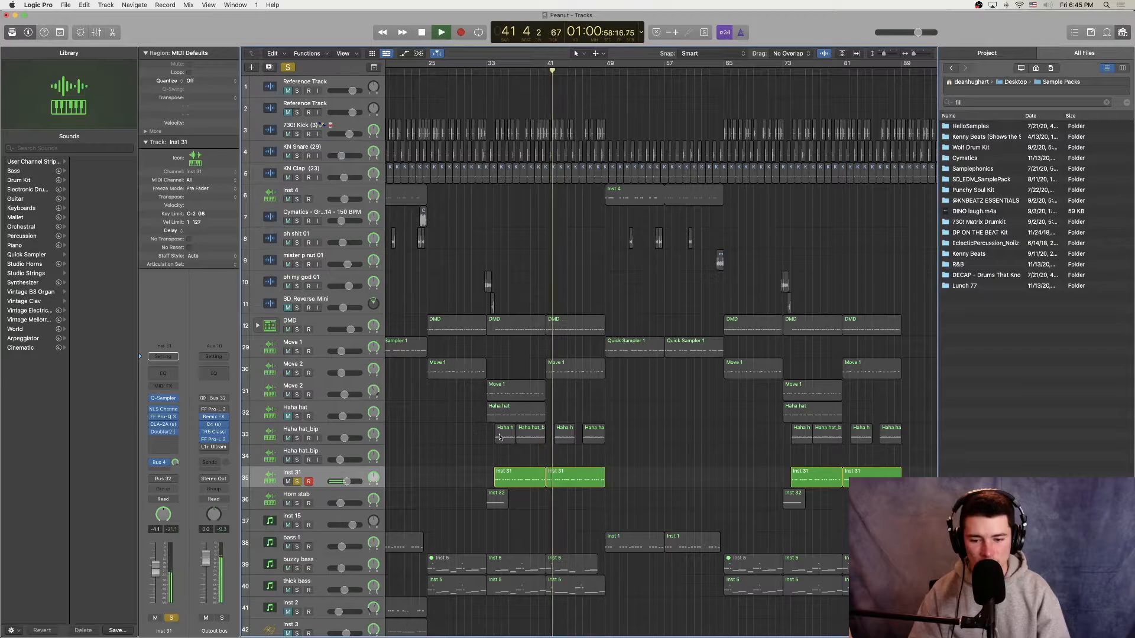
key(space)
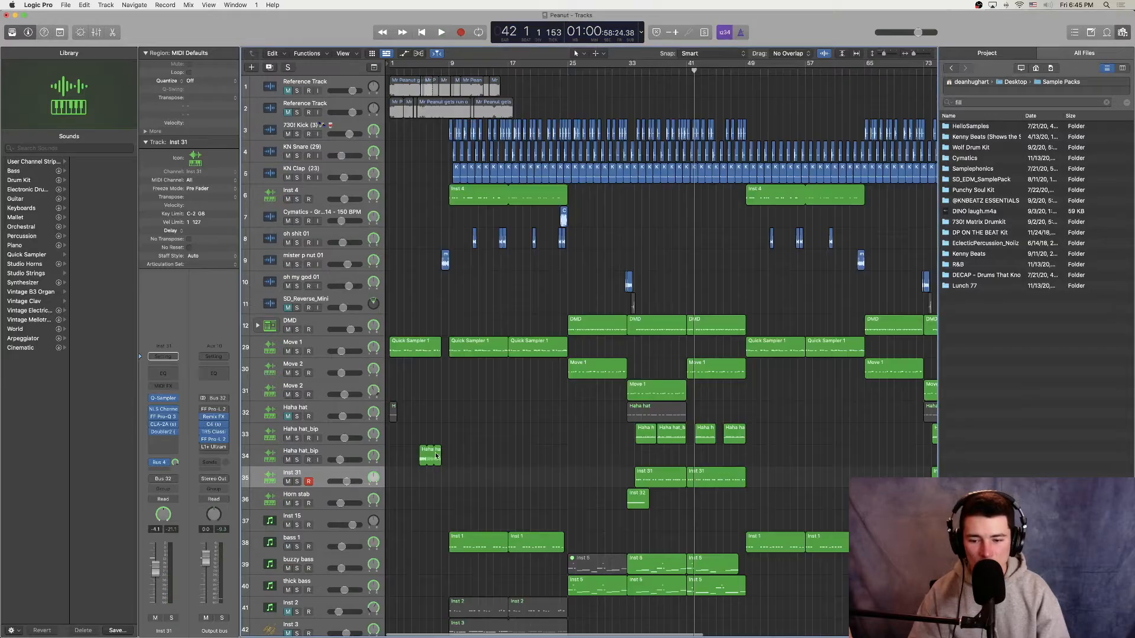
Step: Audition the Horn stab track and the oh my god 01 vocal track, each soloed, around bar 33
click(297, 503)
key(space)
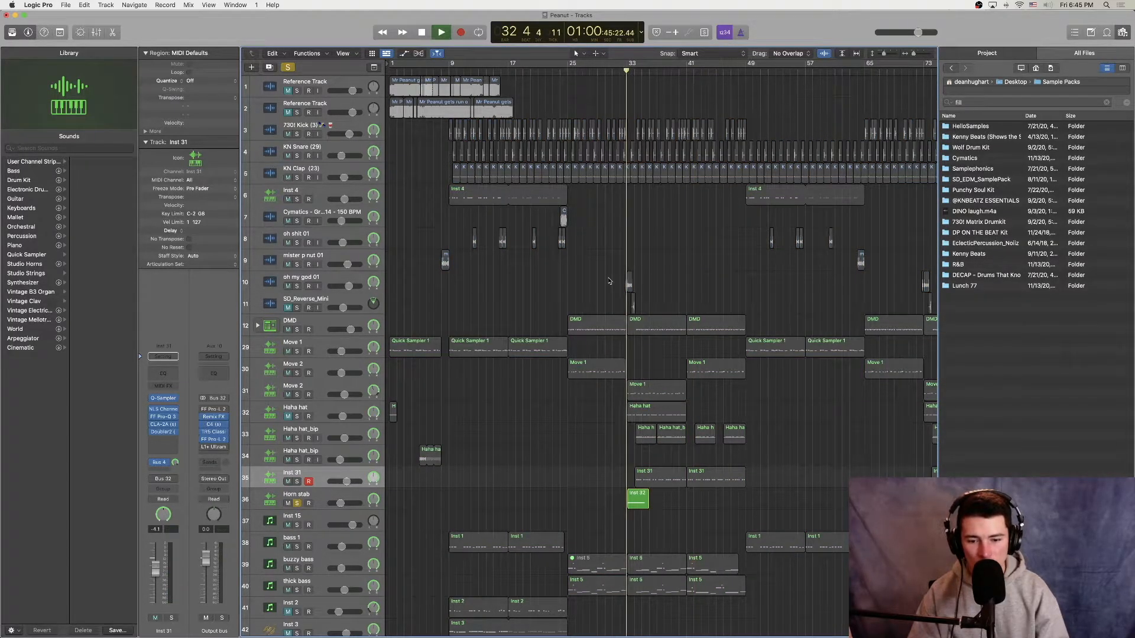
key(space)
click(297, 504)
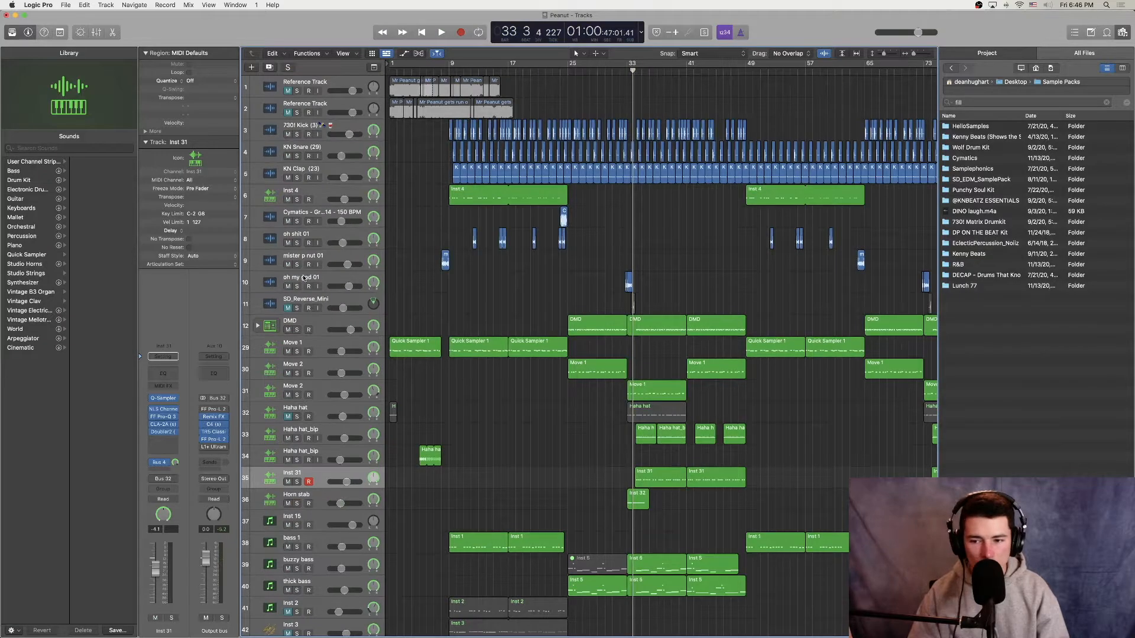
click(297, 287)
key(space)
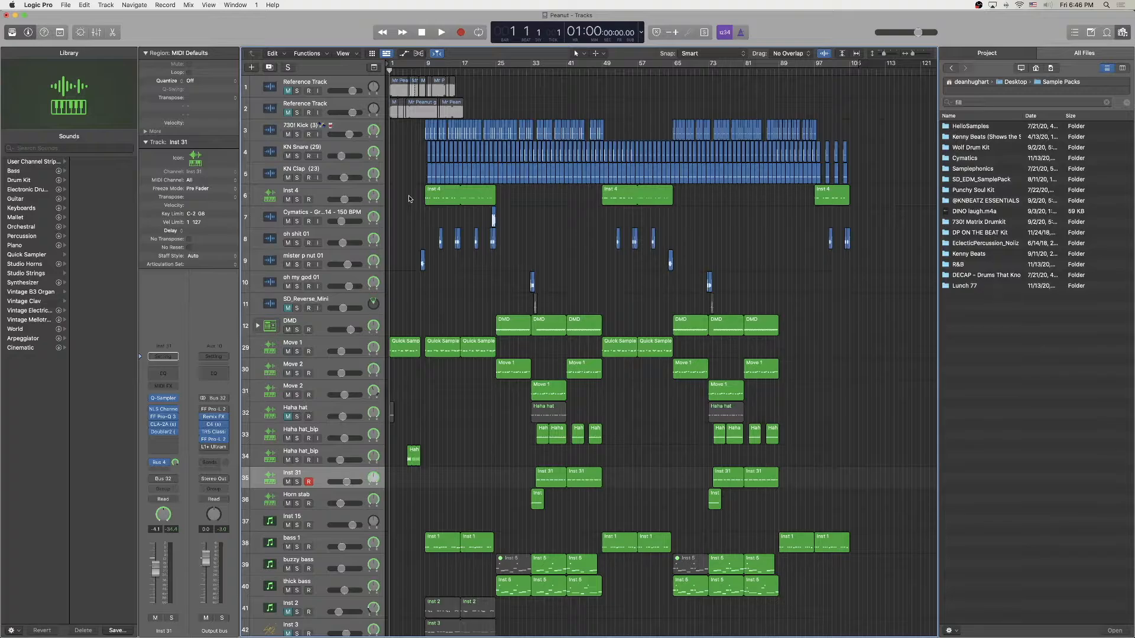
Step: Play the full arrangement from bar 1 with no tracks soloed
key(space)
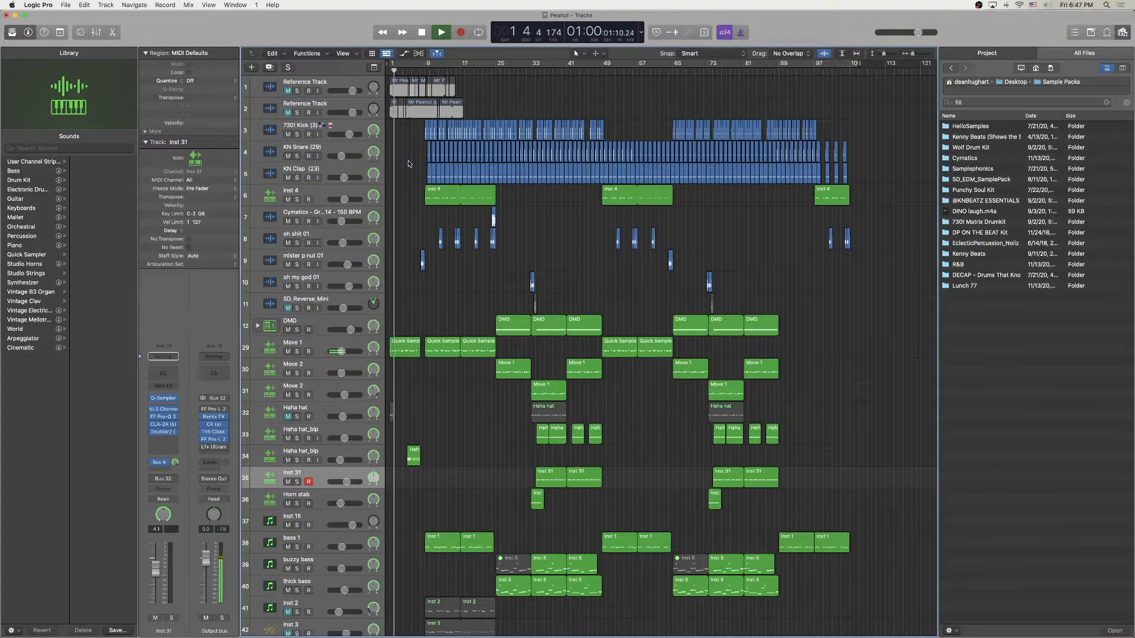